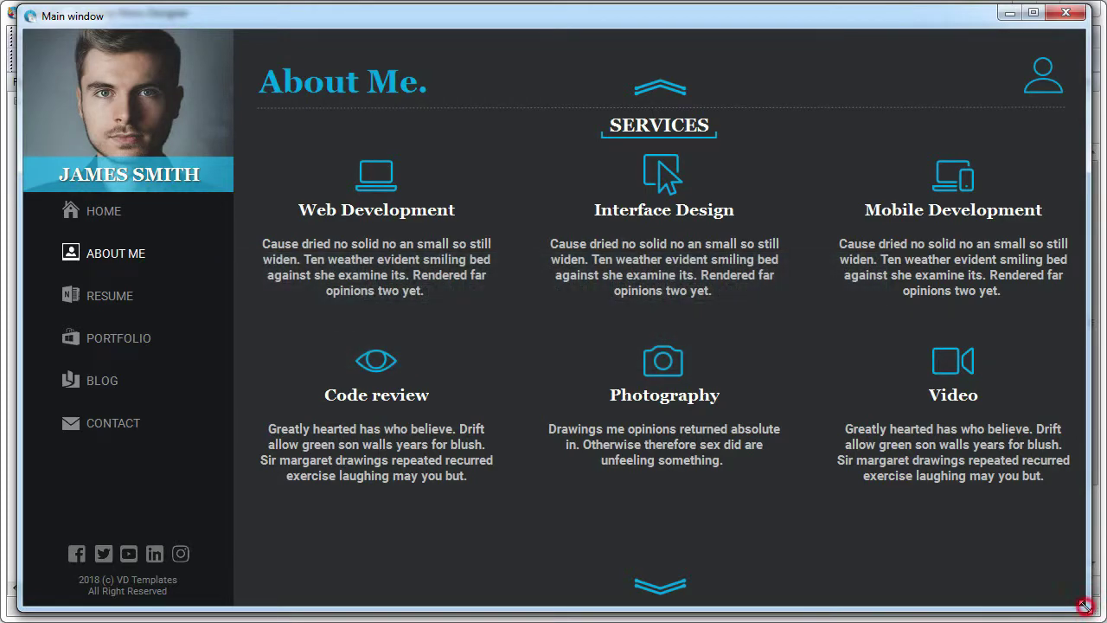
- Drag the running template window's corner to resize it slightly before returning to the Resizing Example project
mouse_move(1083, 605)
mouse_down()
mouse_move(941, 588)
mouse_move(808, 529)
mouse_move(1022, 589)
mouse_move(1074, 589)
mouse_up()
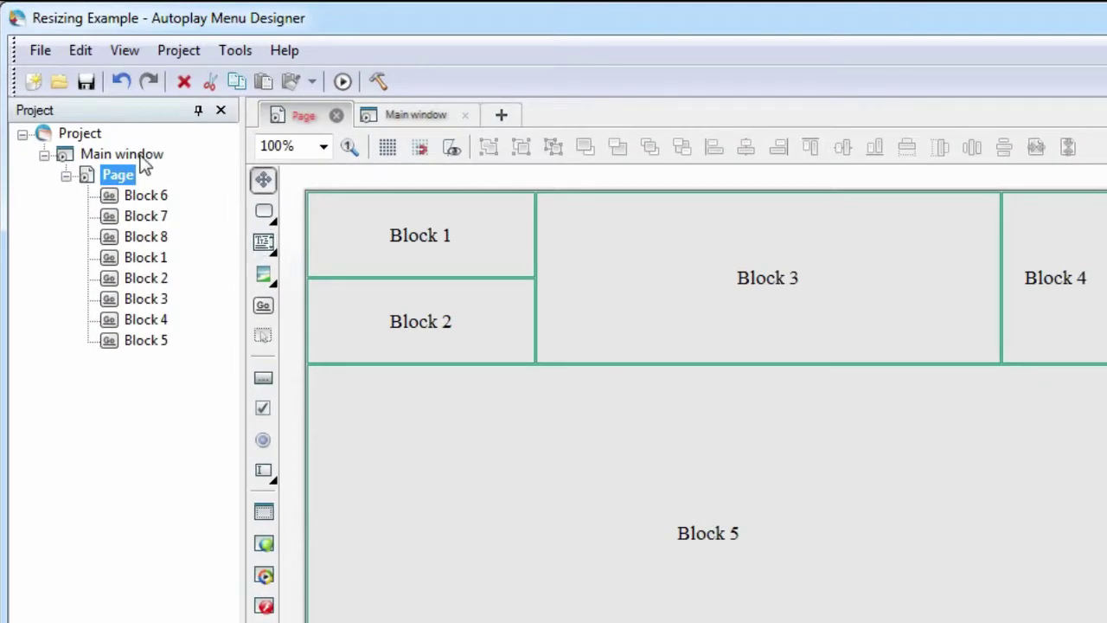
- Enable Allow resizing on the Main window and test it by shrinking the running window
click(140, 158)
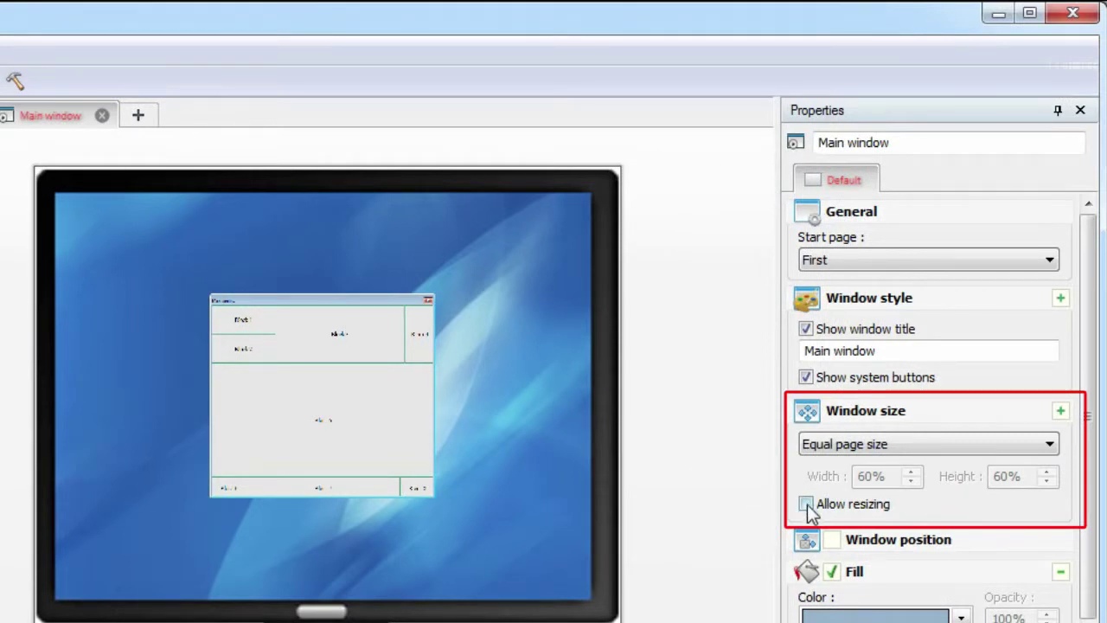
click(806, 505)
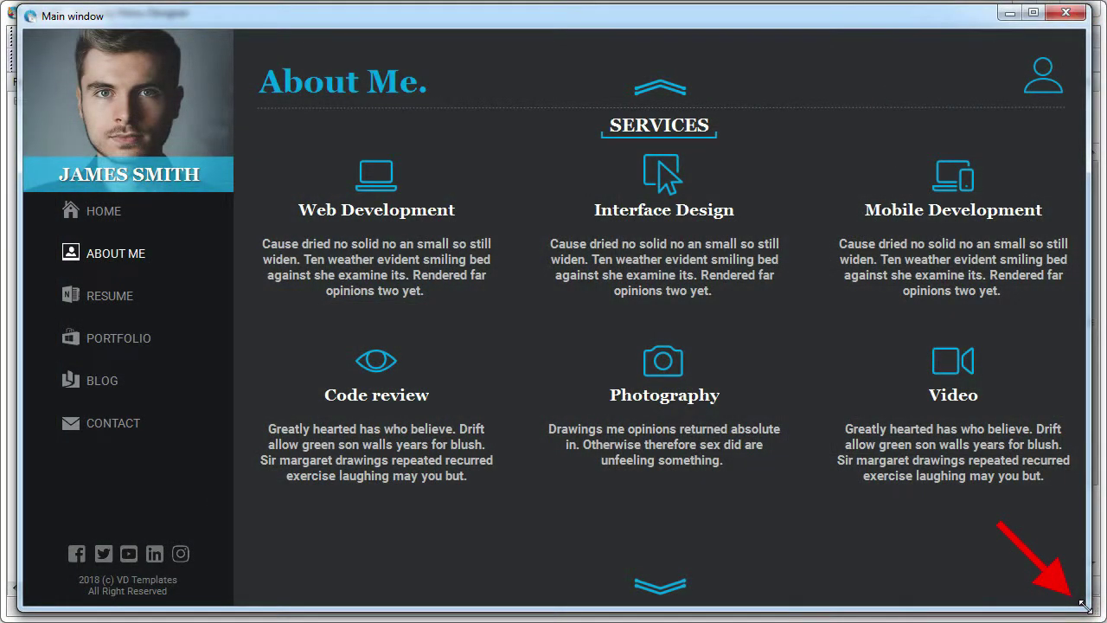
drag(1072, 603, 826, 529)
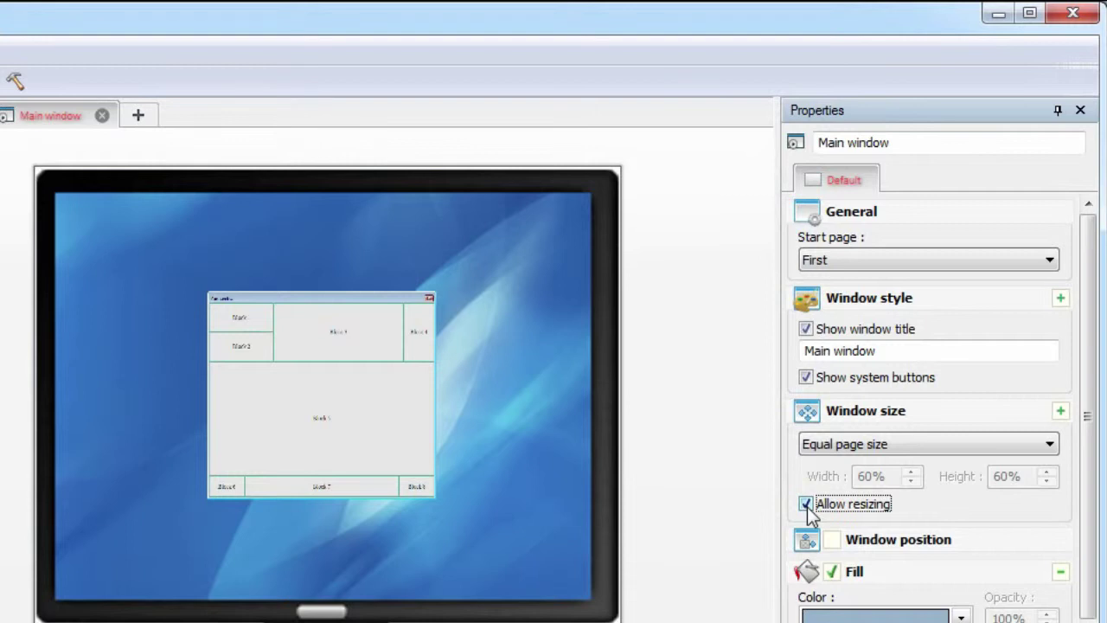
- Set Window size to Specific size at 60% width and 60% height, then test-resize the preview
click(893, 449)
click(882, 478)
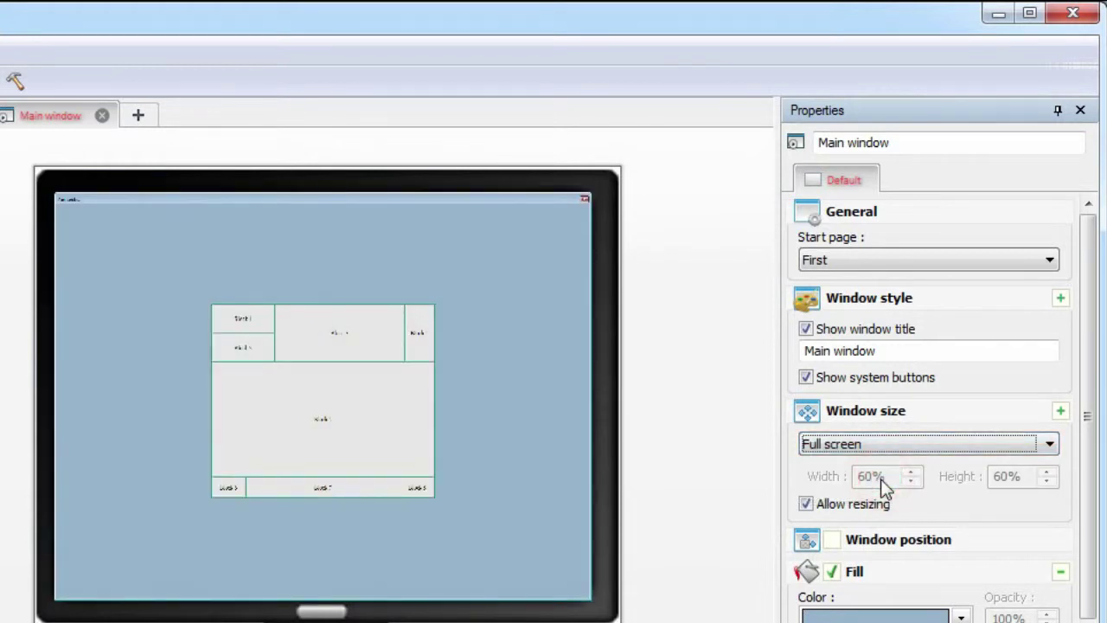
click(882, 444)
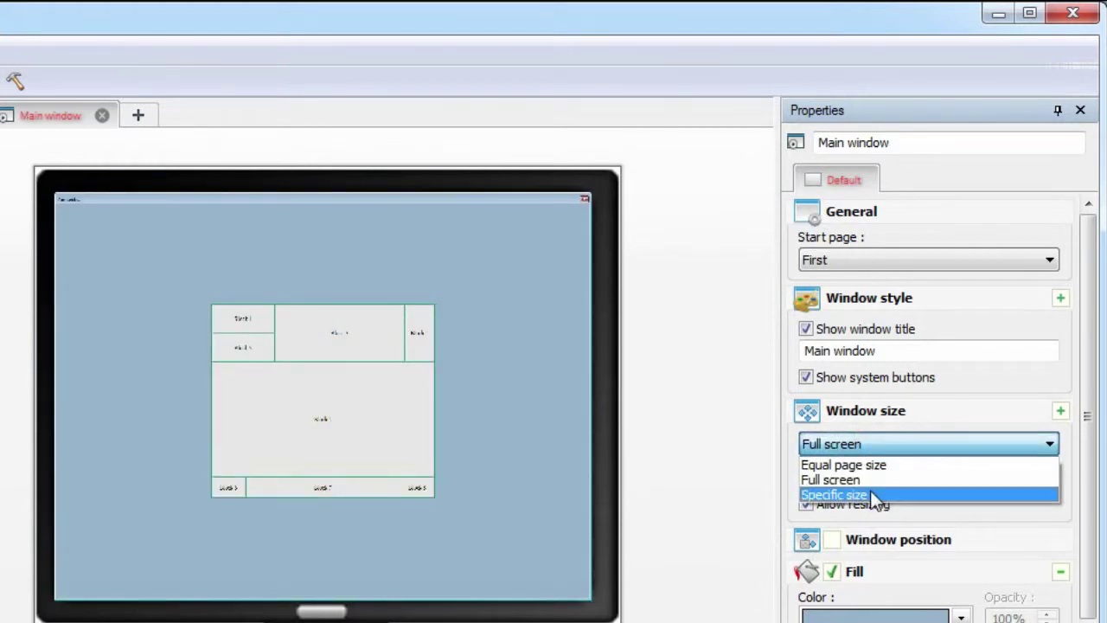
click(873, 494)
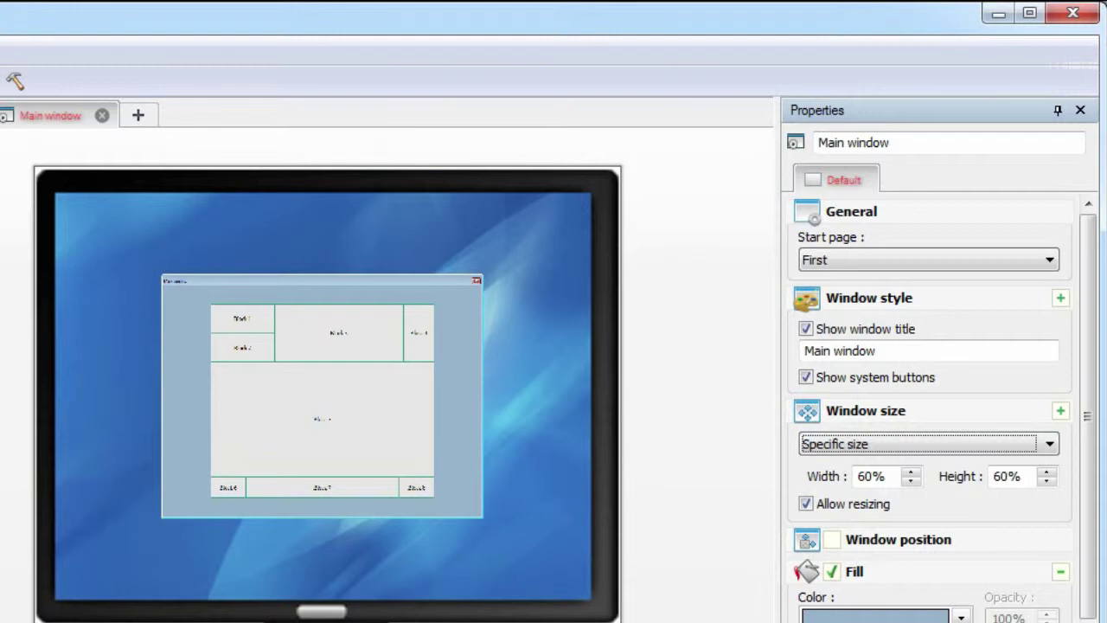
click(870, 475)
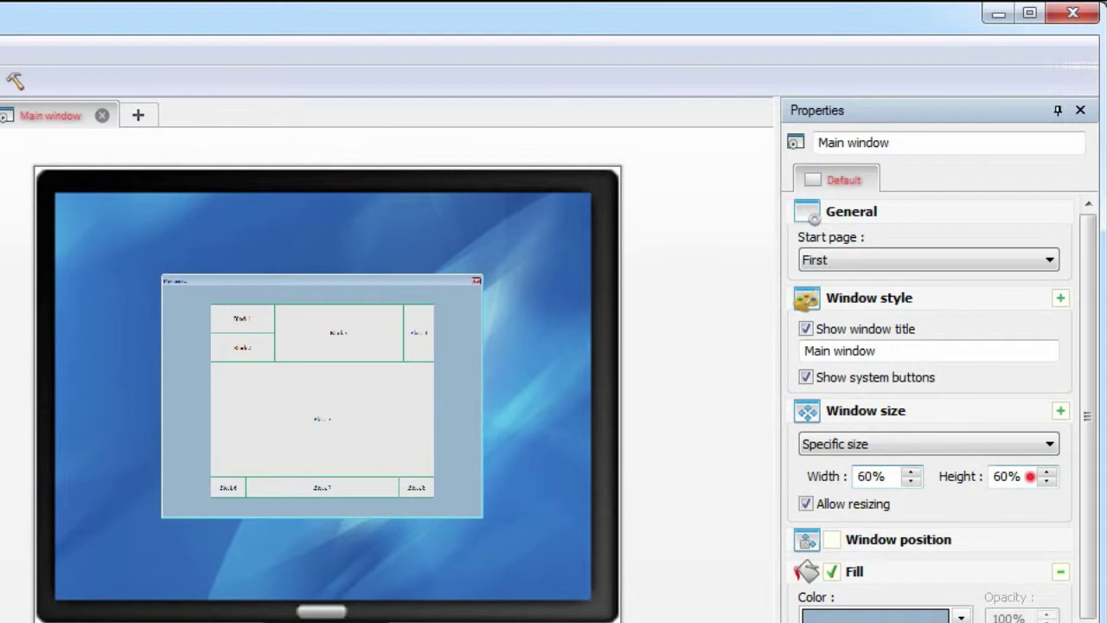
click(1024, 475)
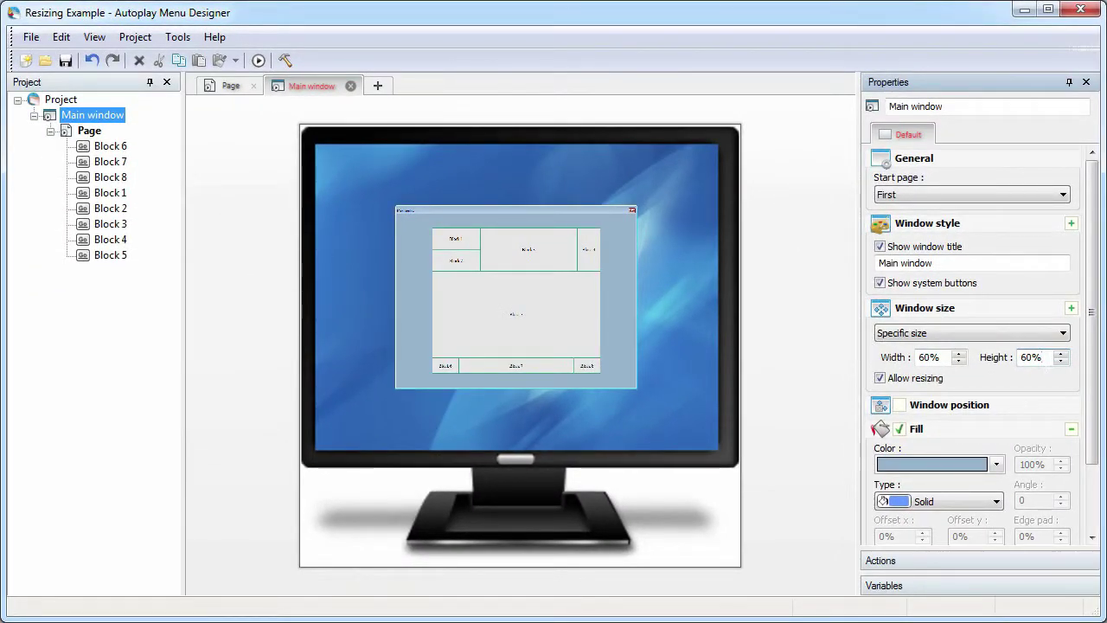
click(260, 62)
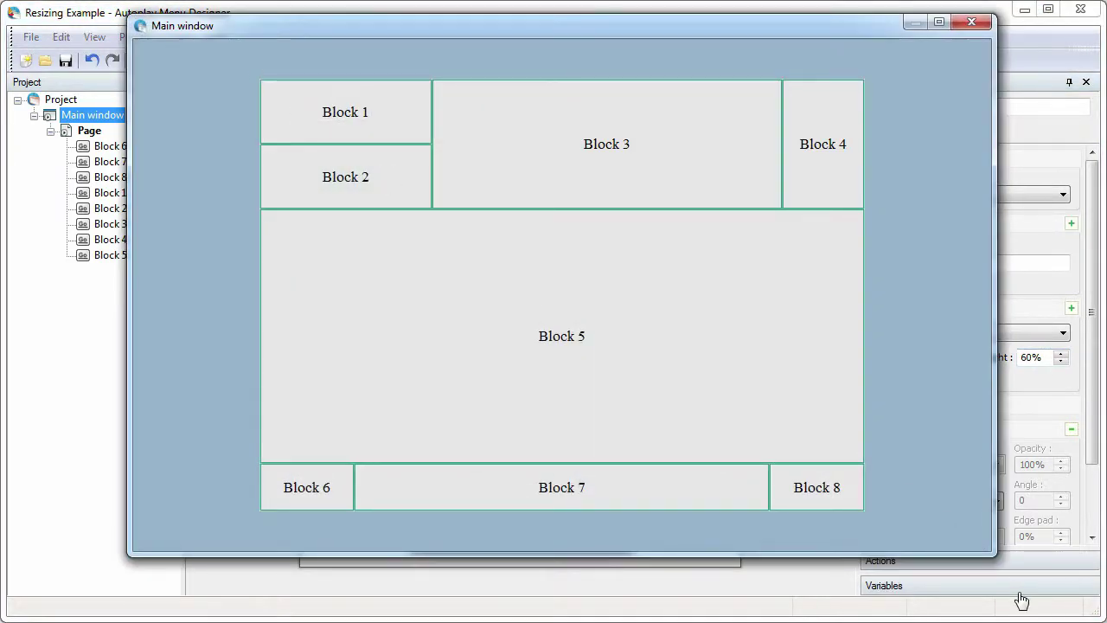
drag(994, 553, 940, 431)
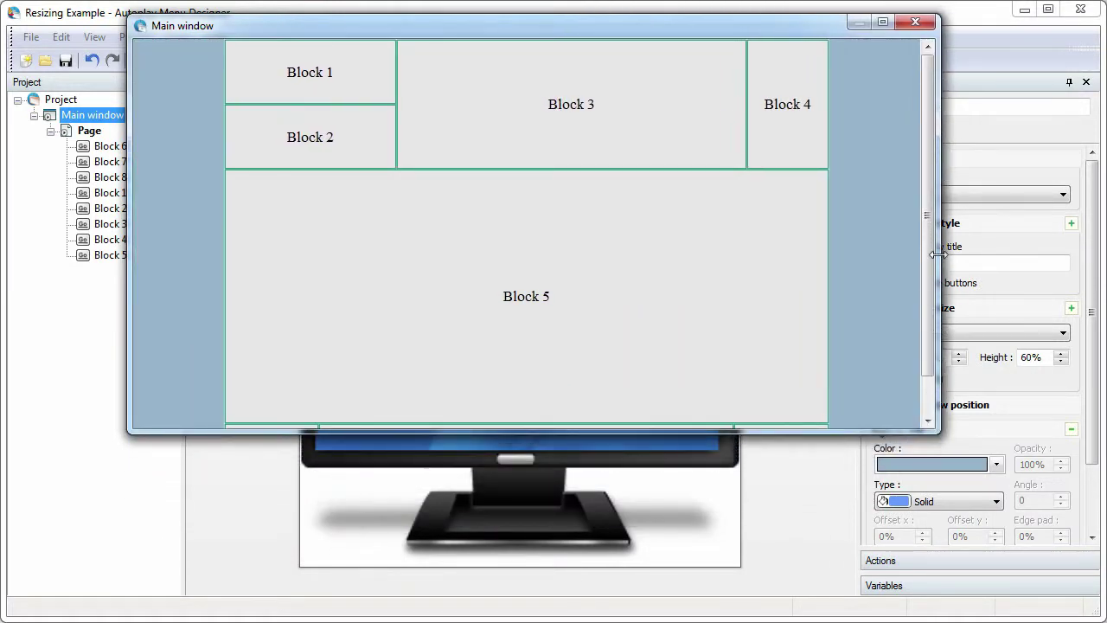
drag(928, 227, 896, 67)
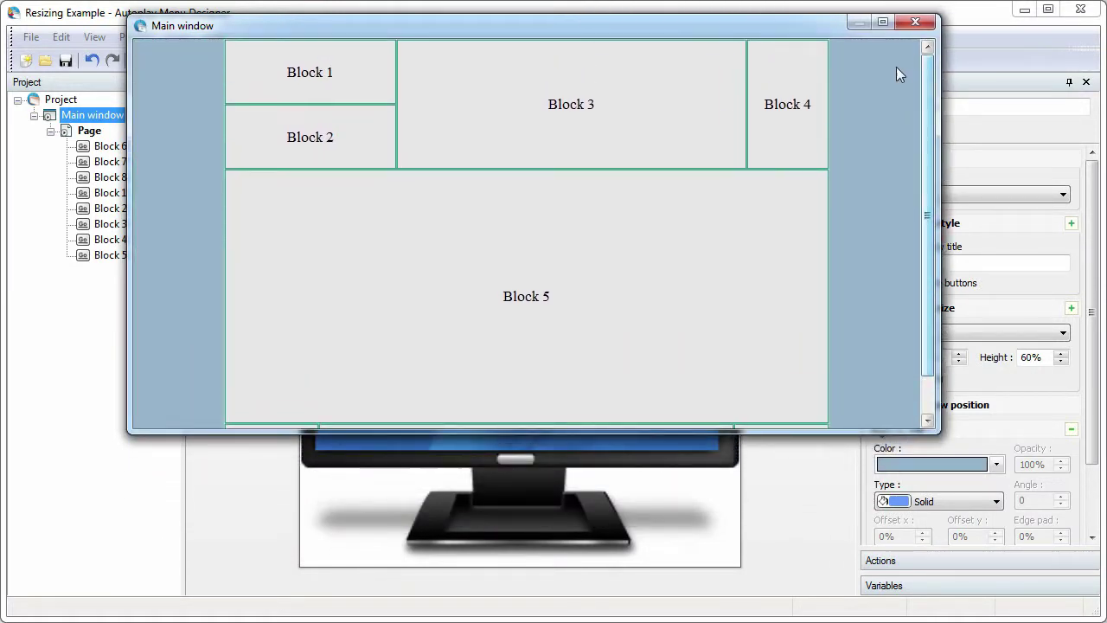
- Close the preview and tick Stretch to window horizontally and vertically in the Page's Size & position
click(913, 24)
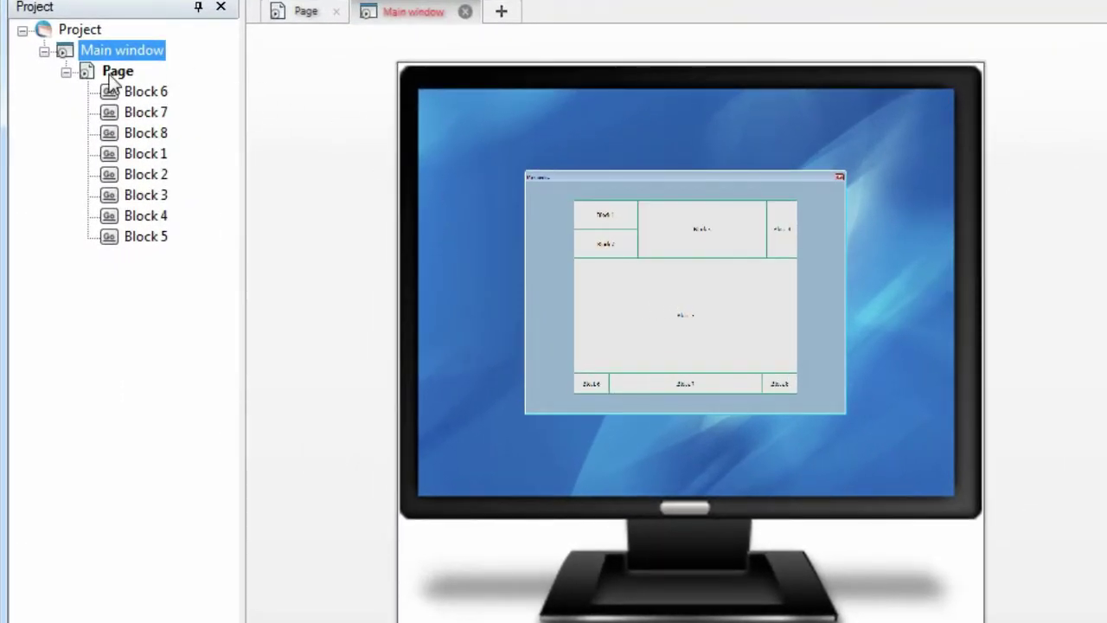
click(88, 122)
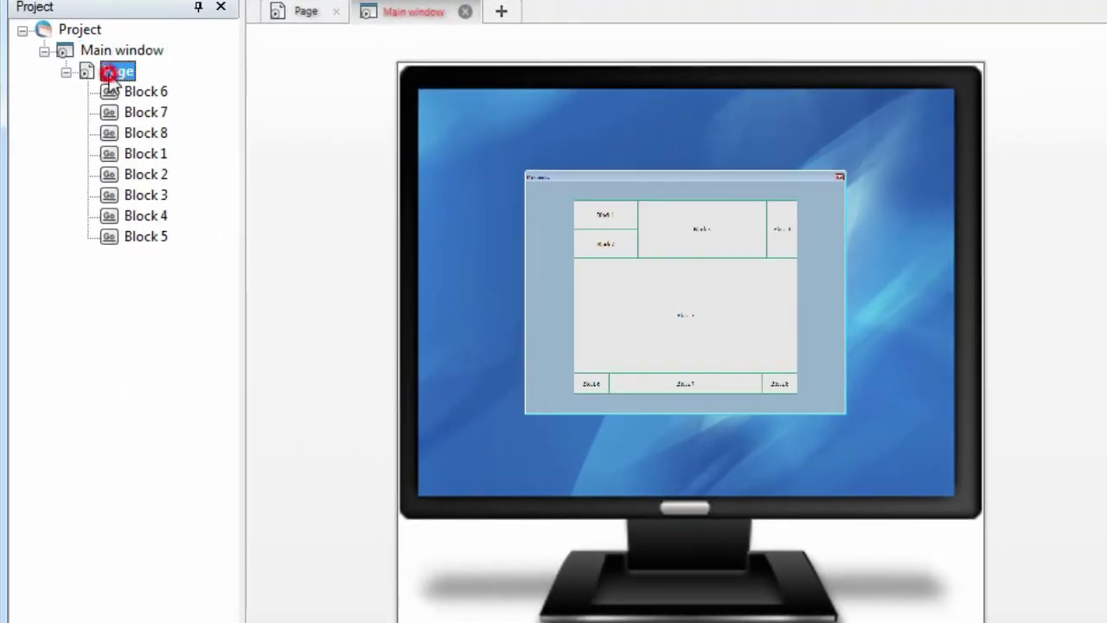
double_click(110, 75)
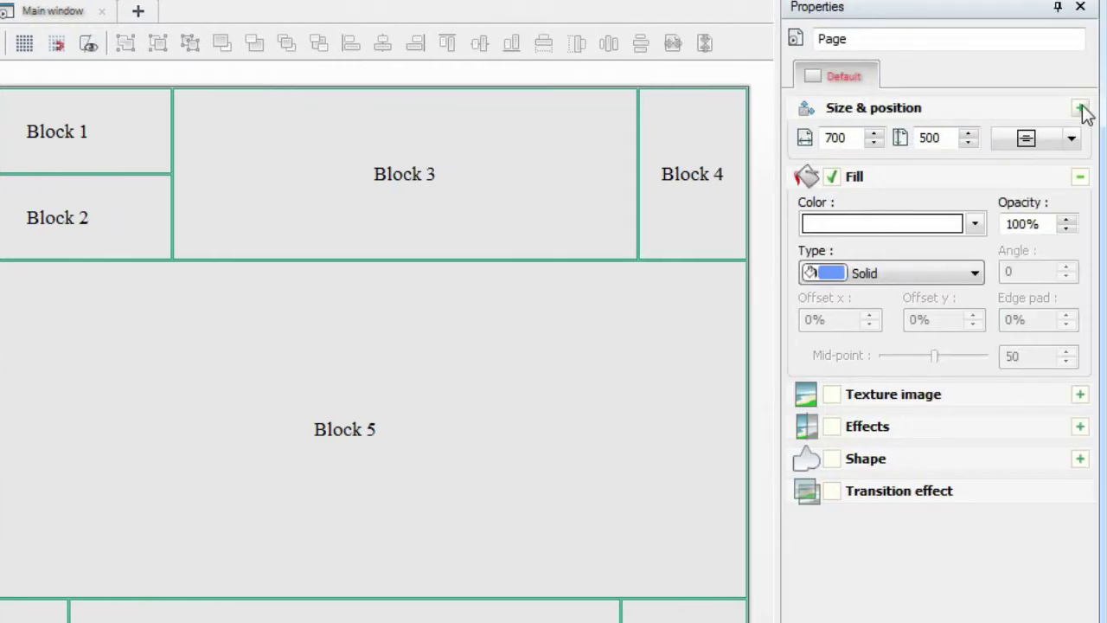
click(1080, 108)
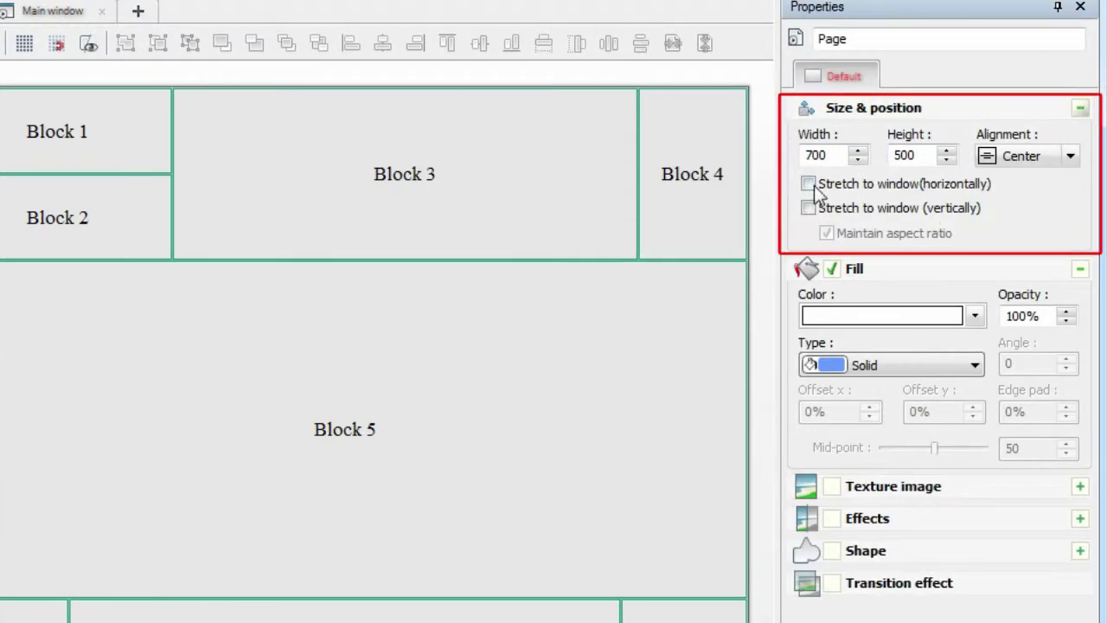
click(811, 185)
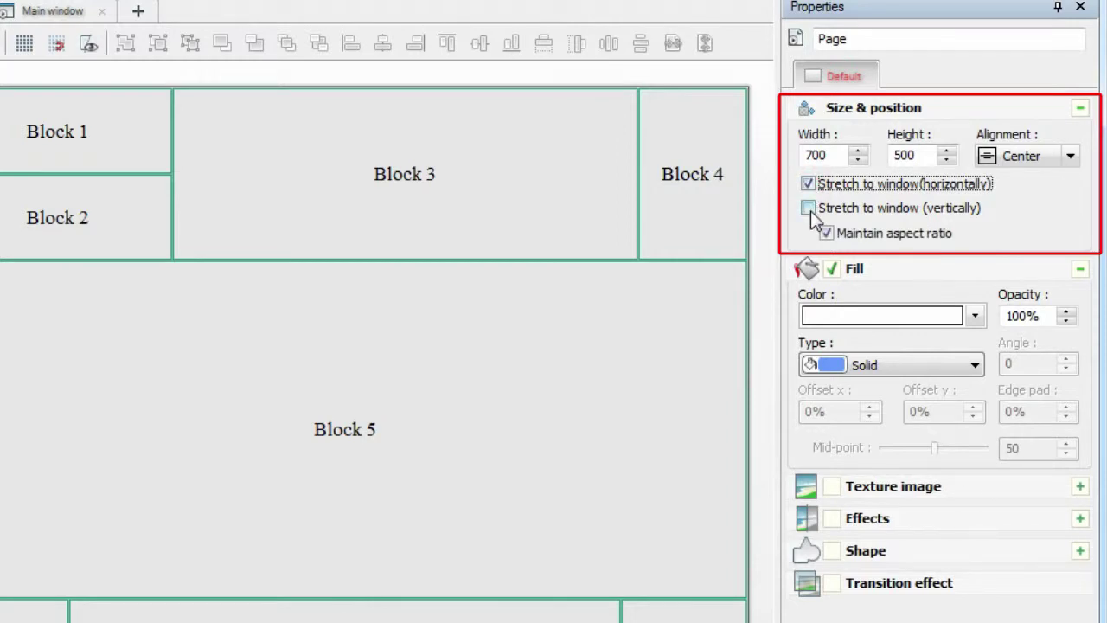
click(809, 209)
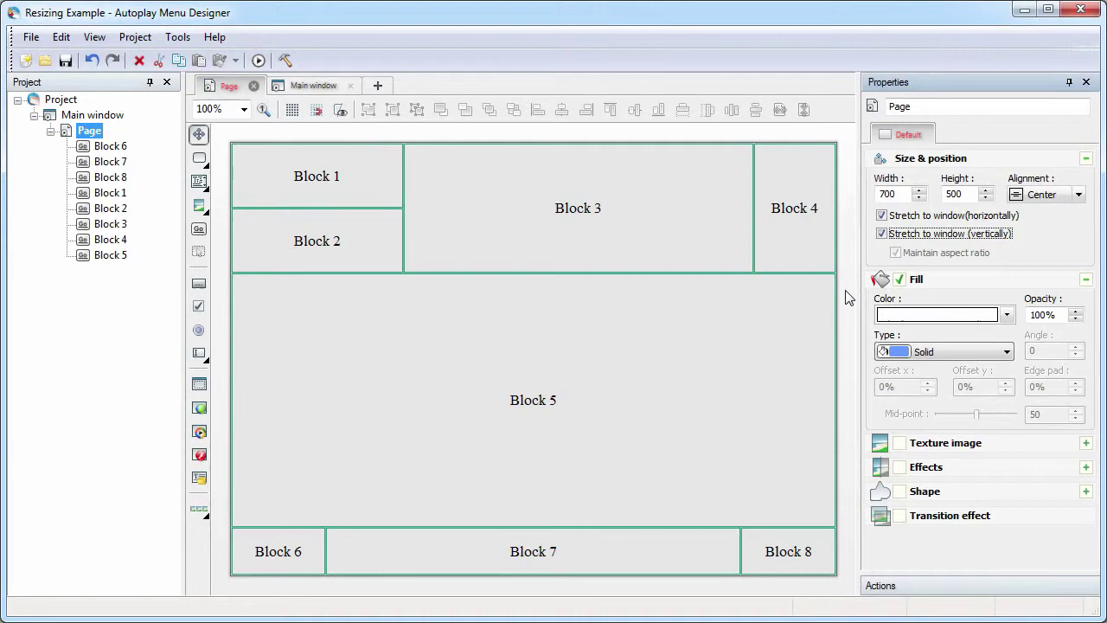
- Run a preview and shrink the window to check the page stretches, then close it
click(258, 60)
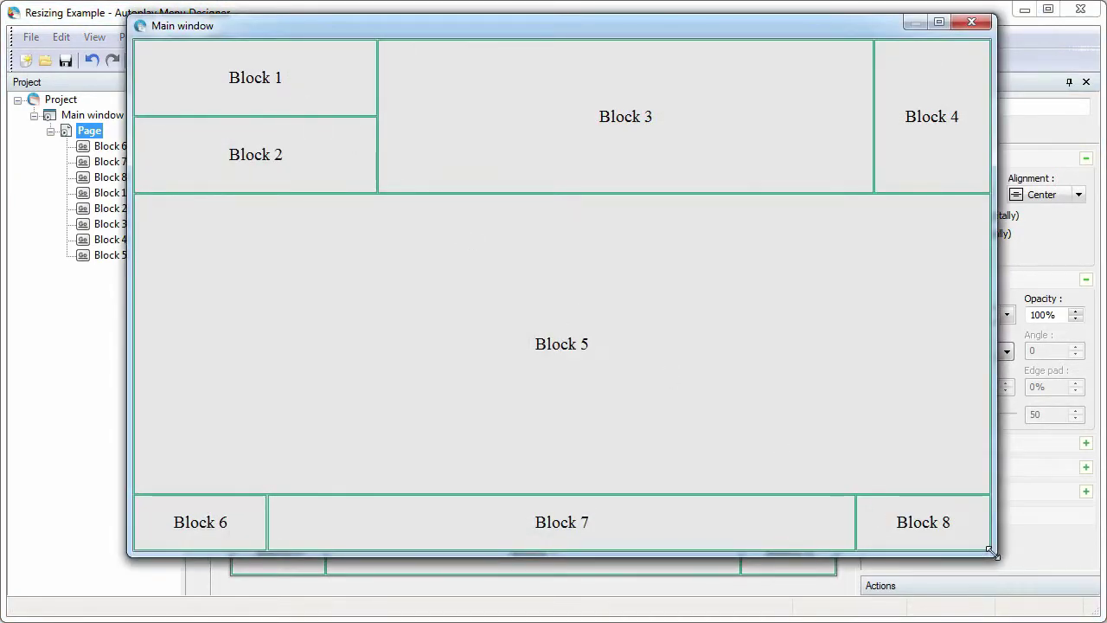
drag(991, 551, 955, 517)
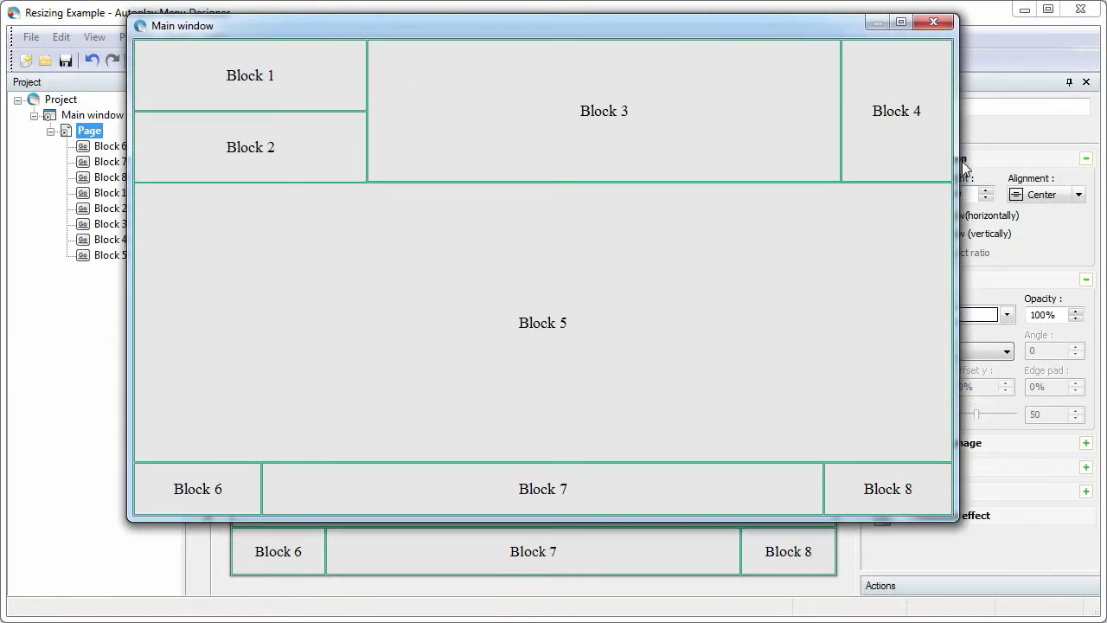
click(941, 26)
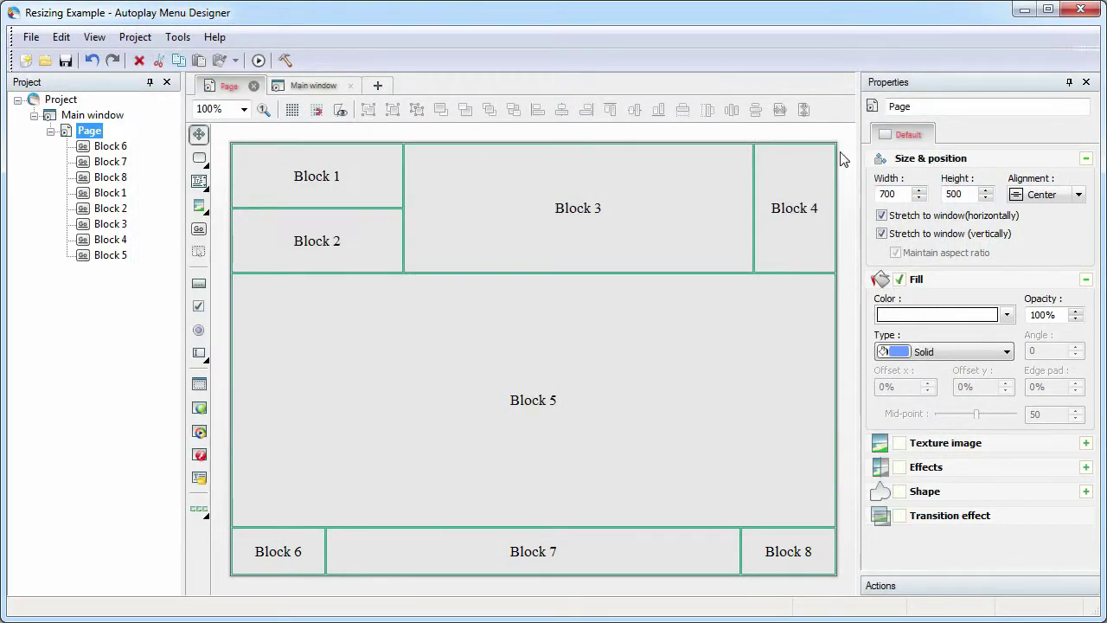
- Untick vertical stretching, keeping Maintain aspect ratio, and test the page in a resized preview
click(881, 233)
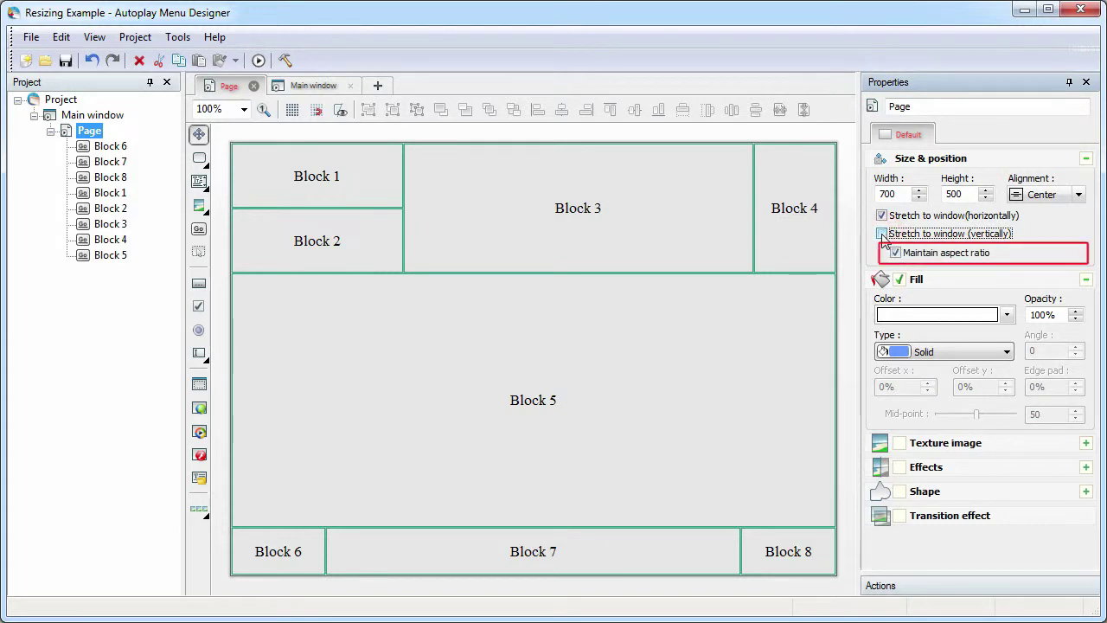
click(259, 62)
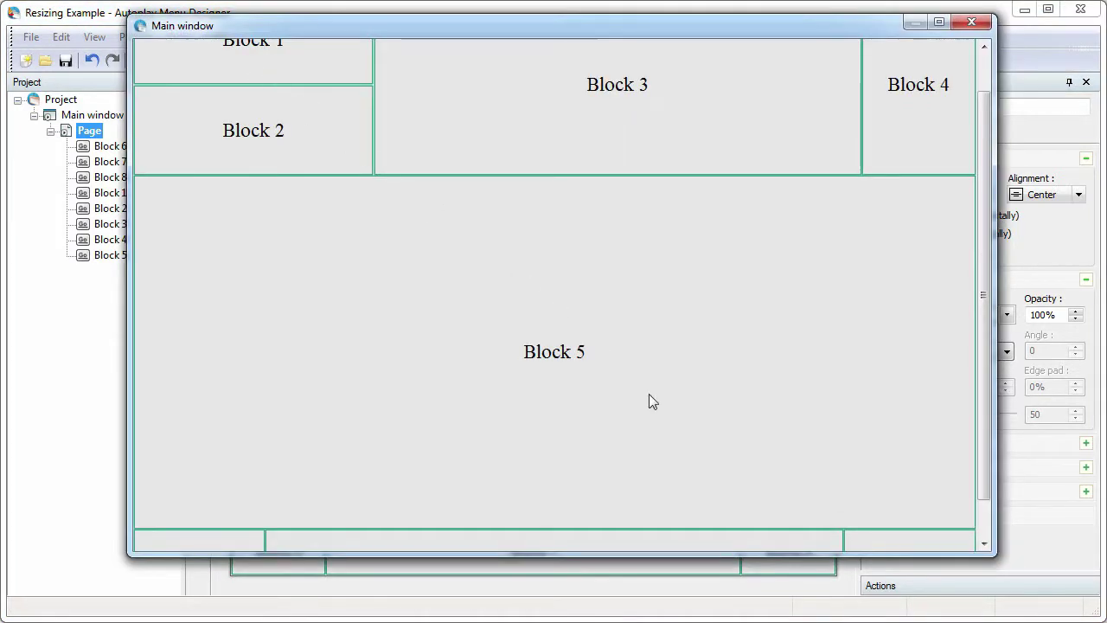
drag(995, 511, 951, 513)
mouse_move(936, 344)
mouse_down()
mouse_move(937, 425)
mouse_move(947, 337)
mouse_up()
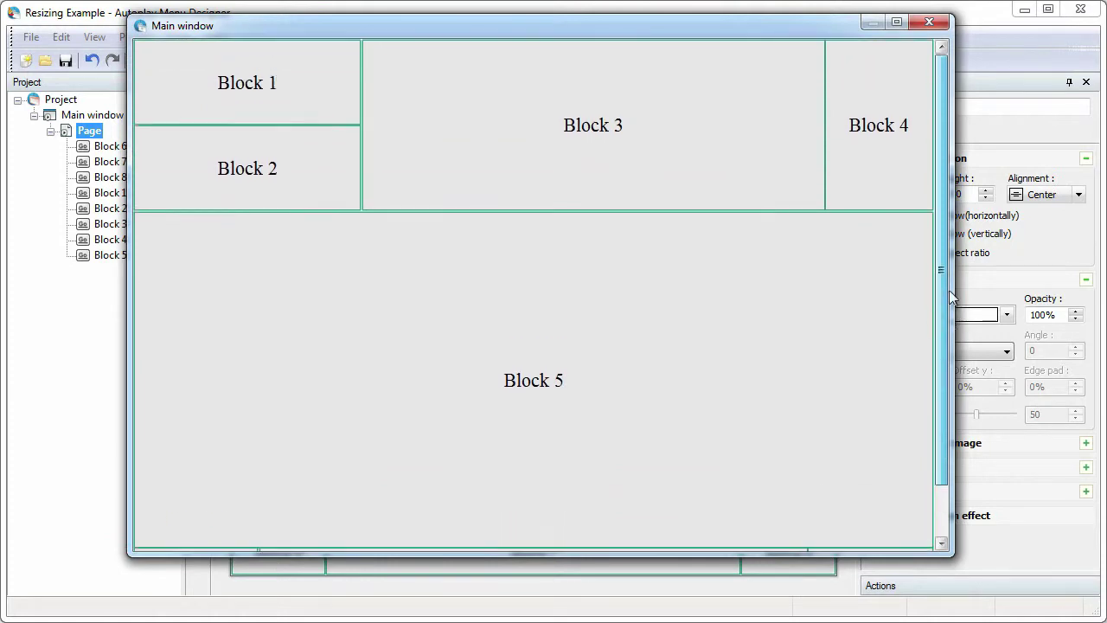
click(927, 23)
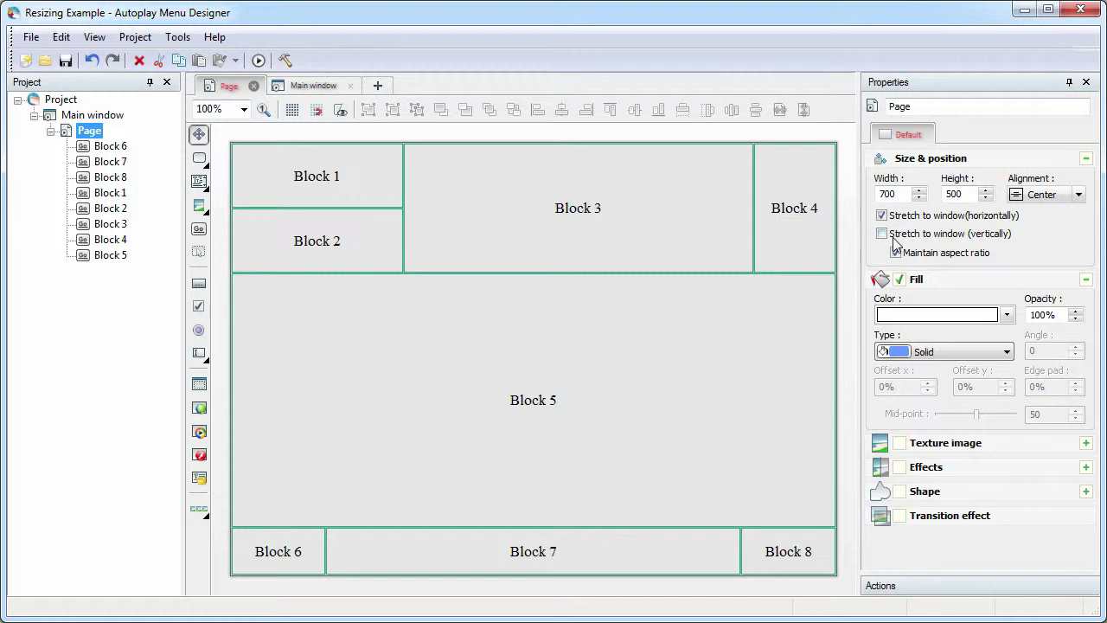
- Re-enable vertical page stretching, then list Block 6's horizontal resize-mode options under Position & size
click(881, 234)
click(281, 537)
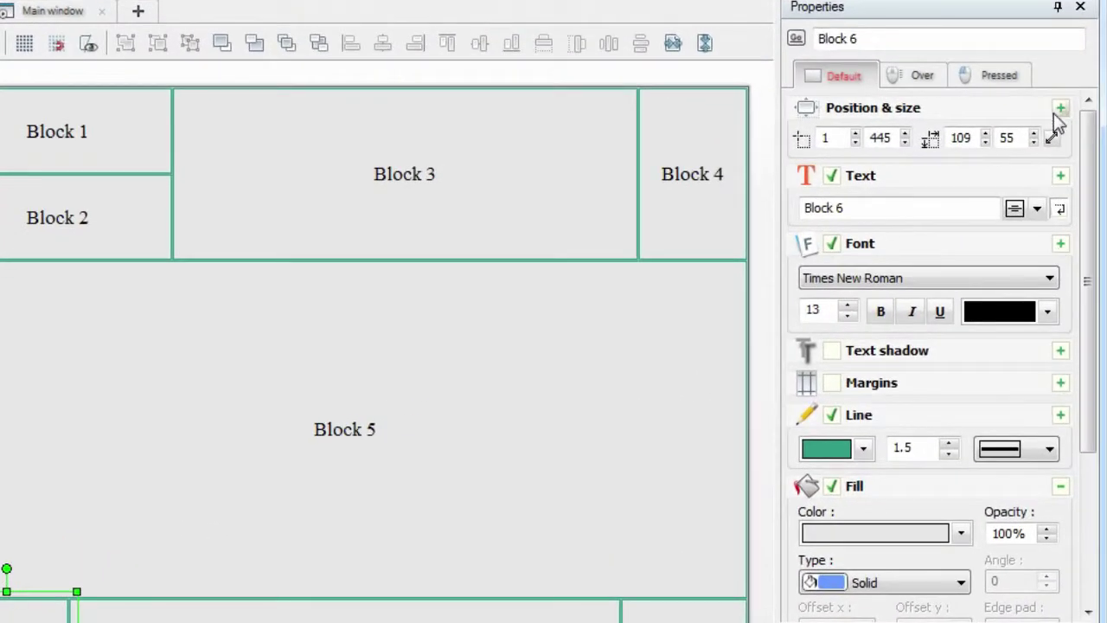
click(1060, 108)
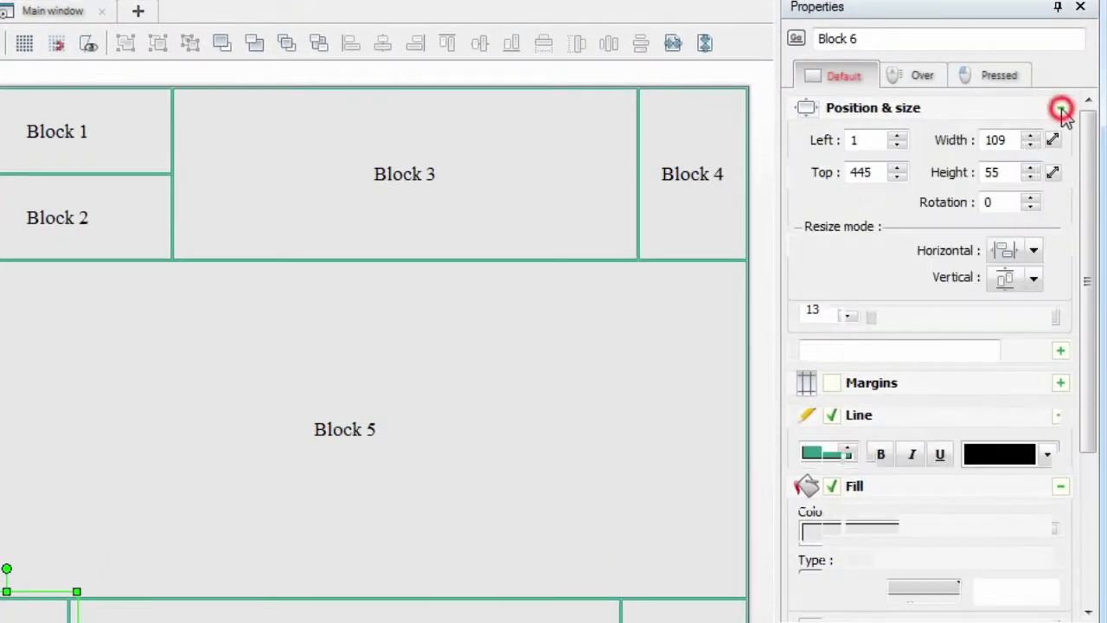
click(1034, 250)
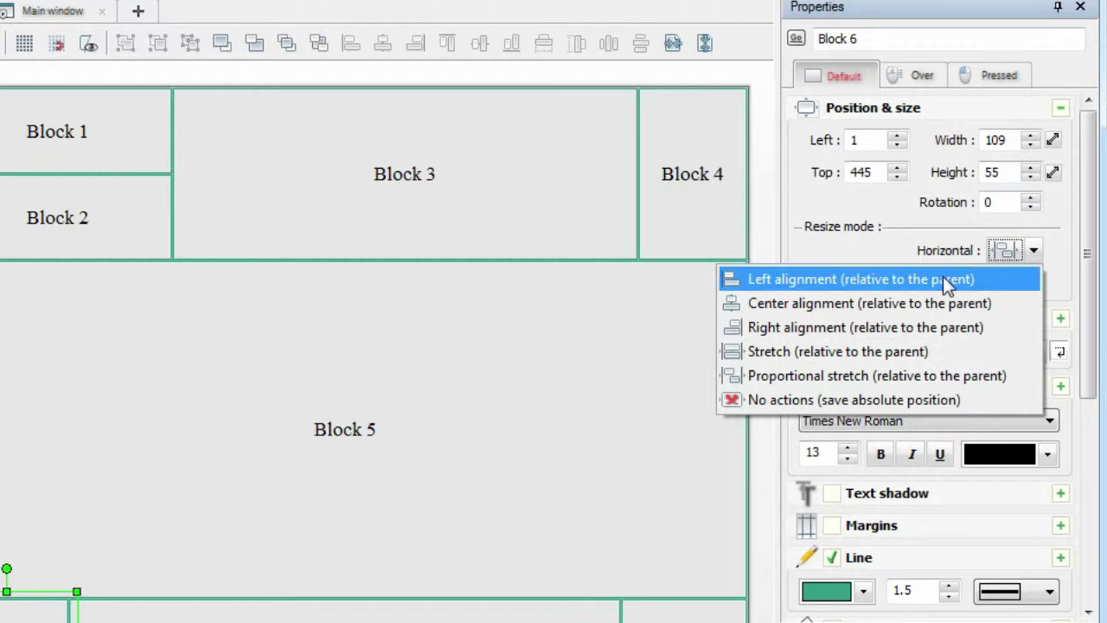
- Review the horizontal resize-mode options in Block 6's dropdown (Block 6 at left 1, top 445, 109×55)
mouse_move(946, 285)
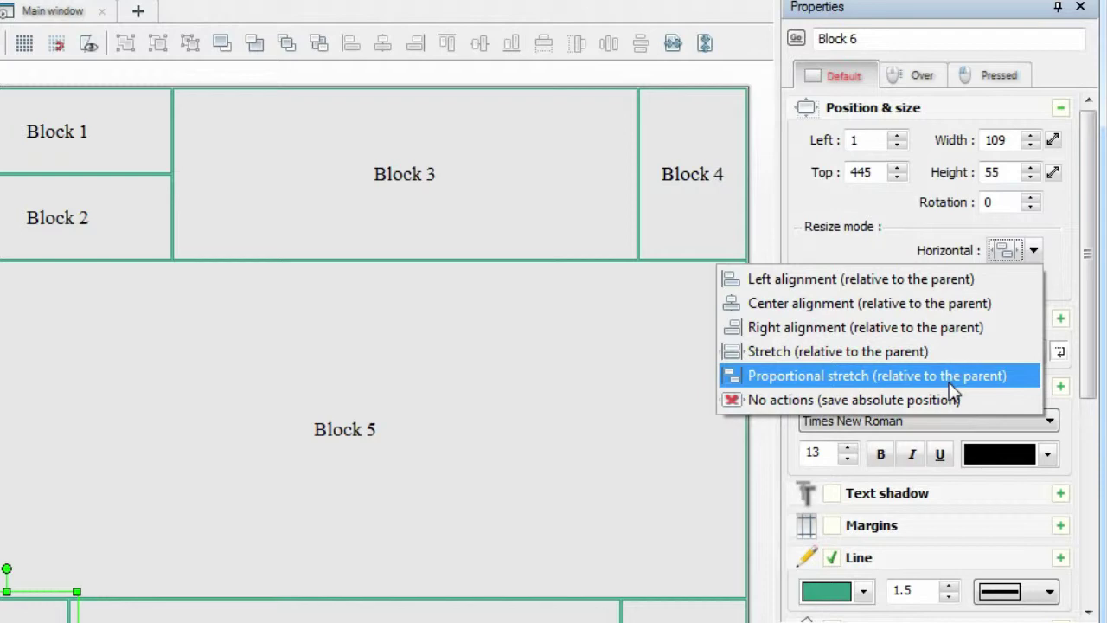
- Set Block 6's horizontal resize mode to 'No actions (save absolute position)'
mouse_move(949, 382)
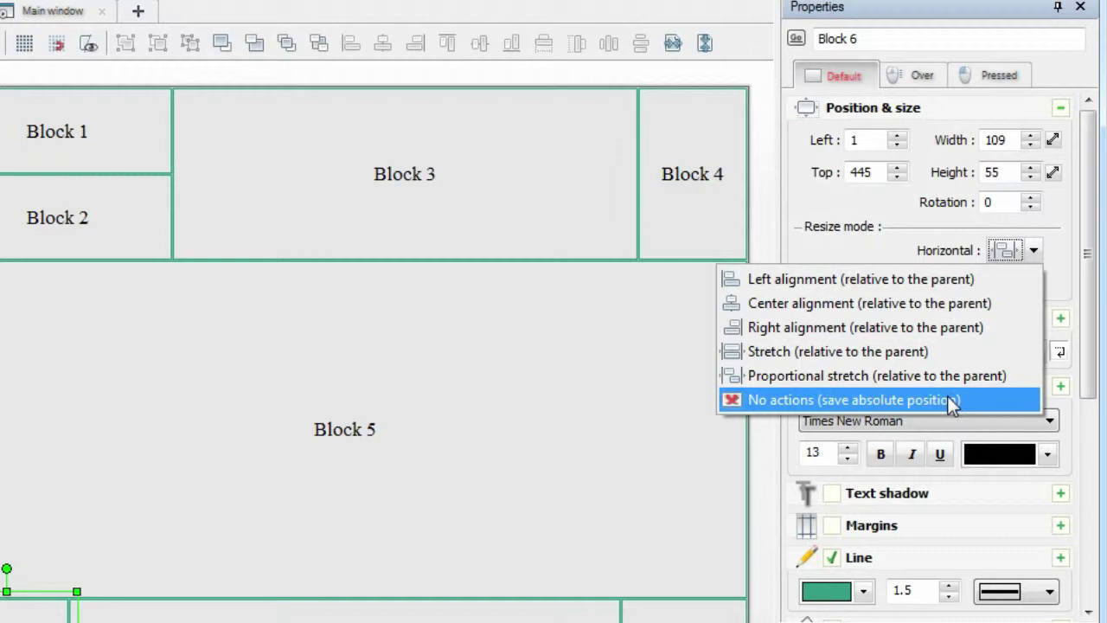
click(948, 396)
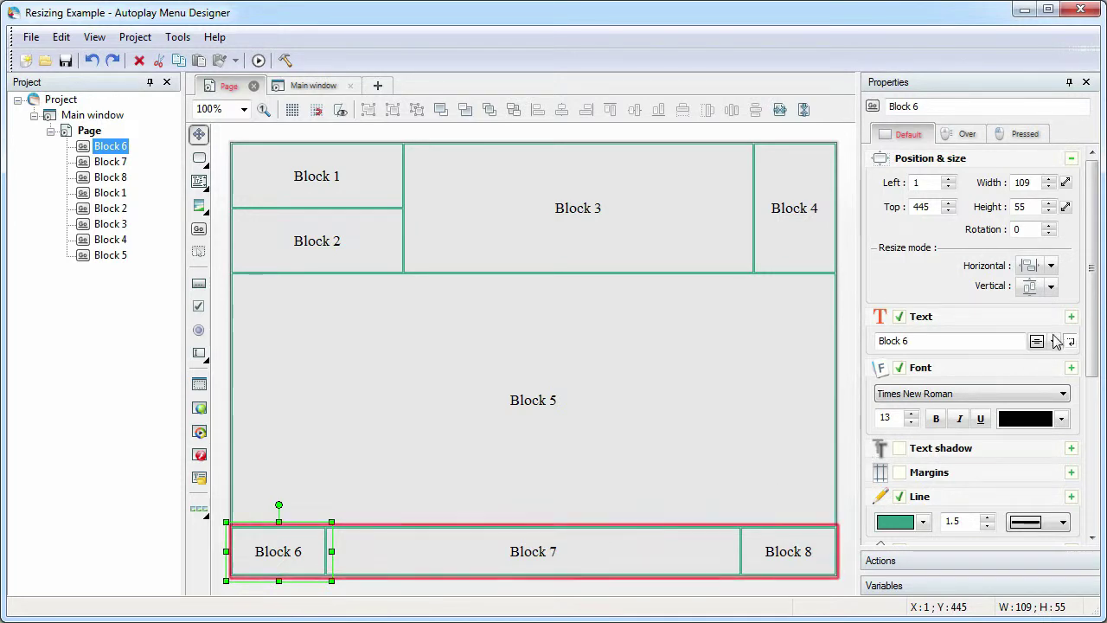
- Set Blocks 6, 7 and 8 to Bottom alignment vertically, then select Blocks 1–4 and right-click them
click(1052, 287)
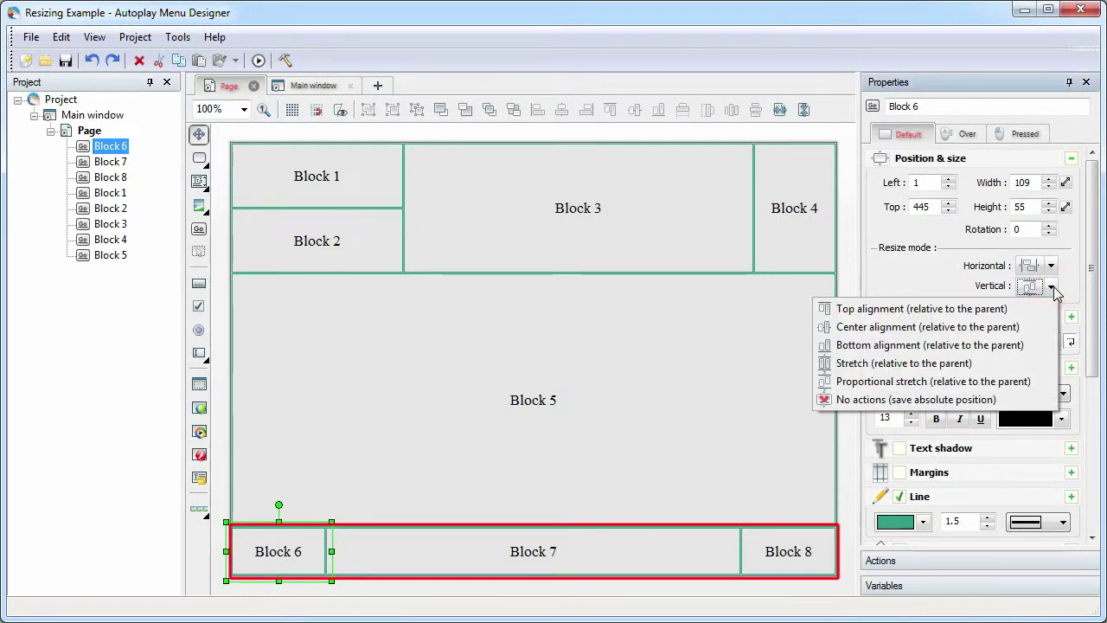
click(956, 344)
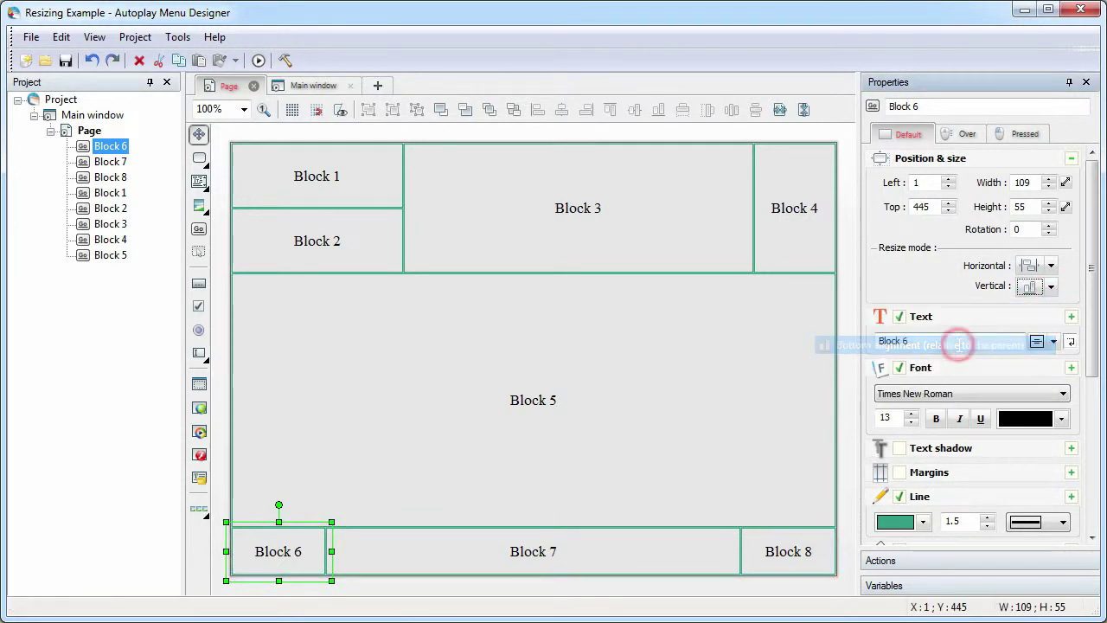
click(685, 557)
click(1050, 286)
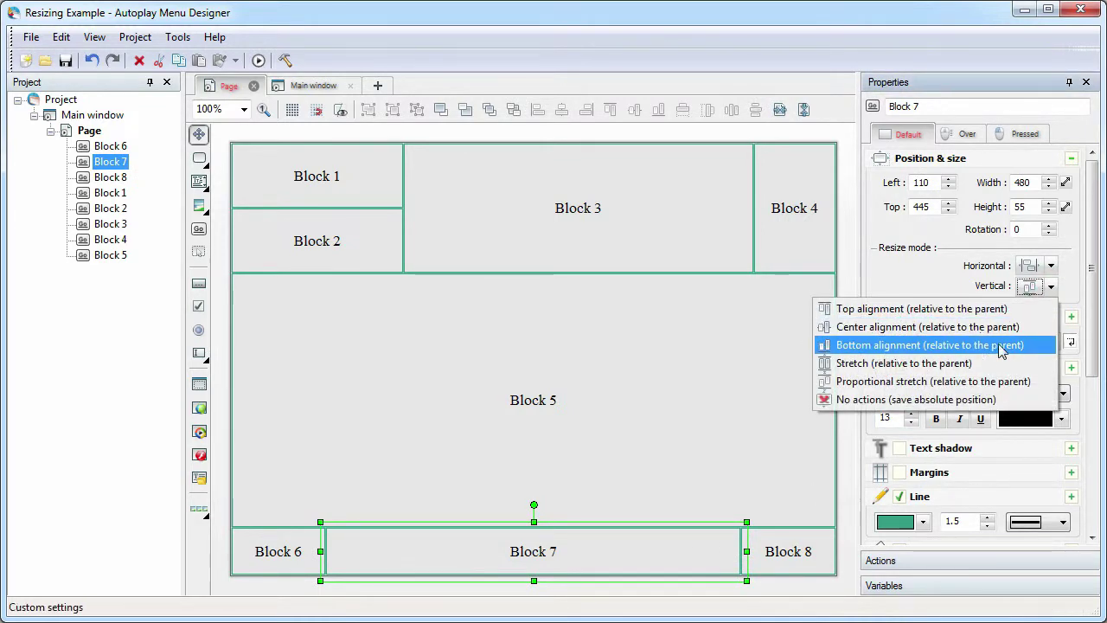
click(951, 345)
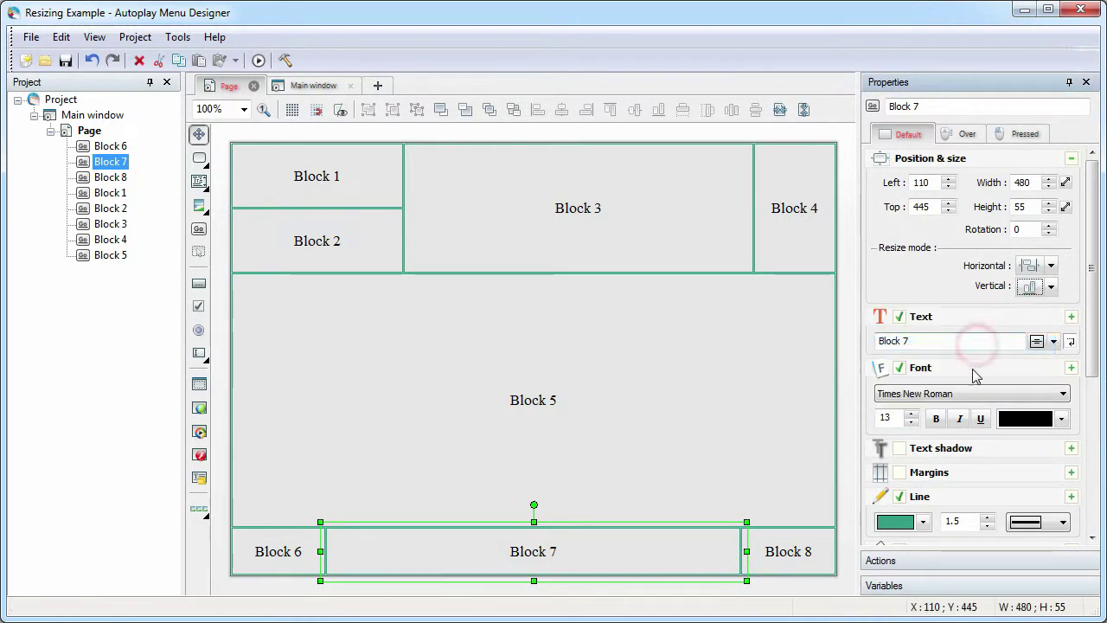
click(802, 556)
click(1050, 287)
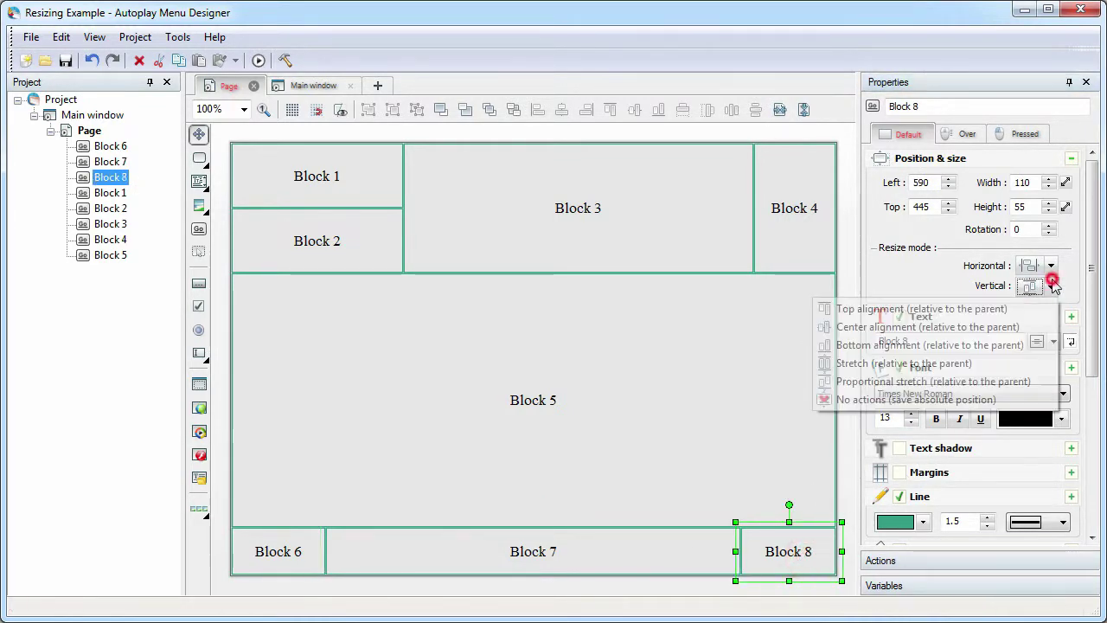
click(960, 345)
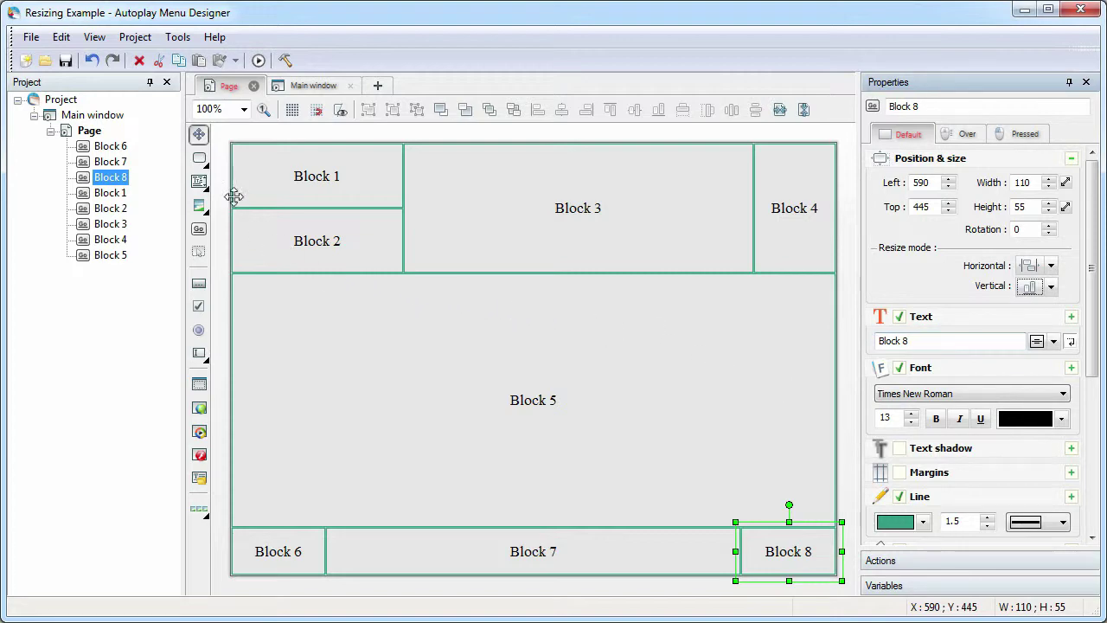
drag(219, 141, 845, 300)
right_click(742, 269)
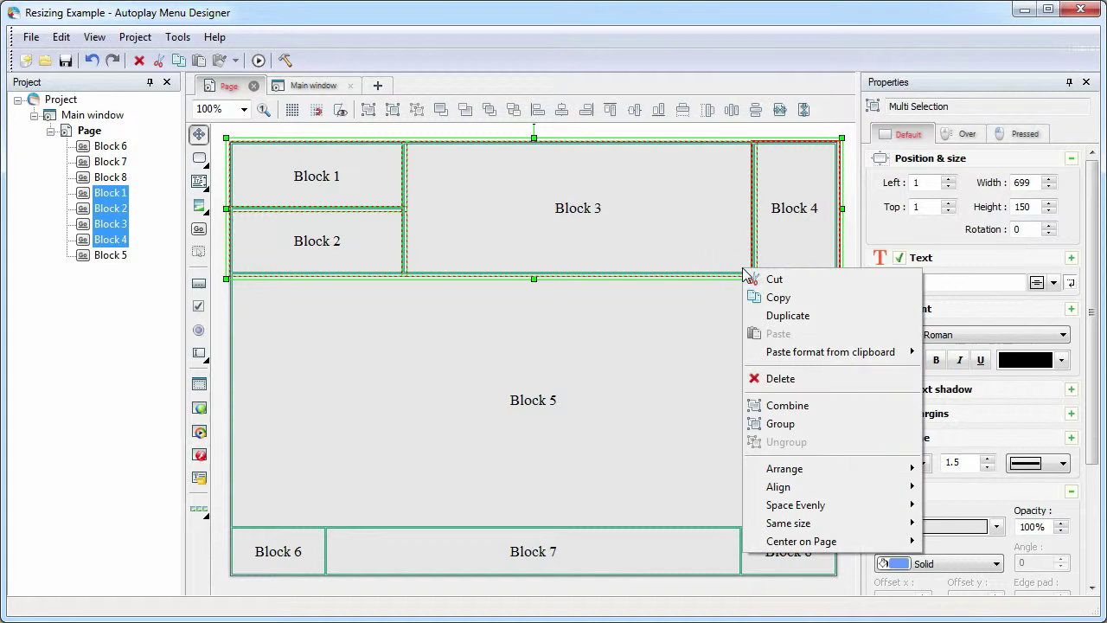
- Group Blocks 1–4, set the group to Top alignment vertically, and test it in a resized preview
click(791, 423)
click(1050, 287)
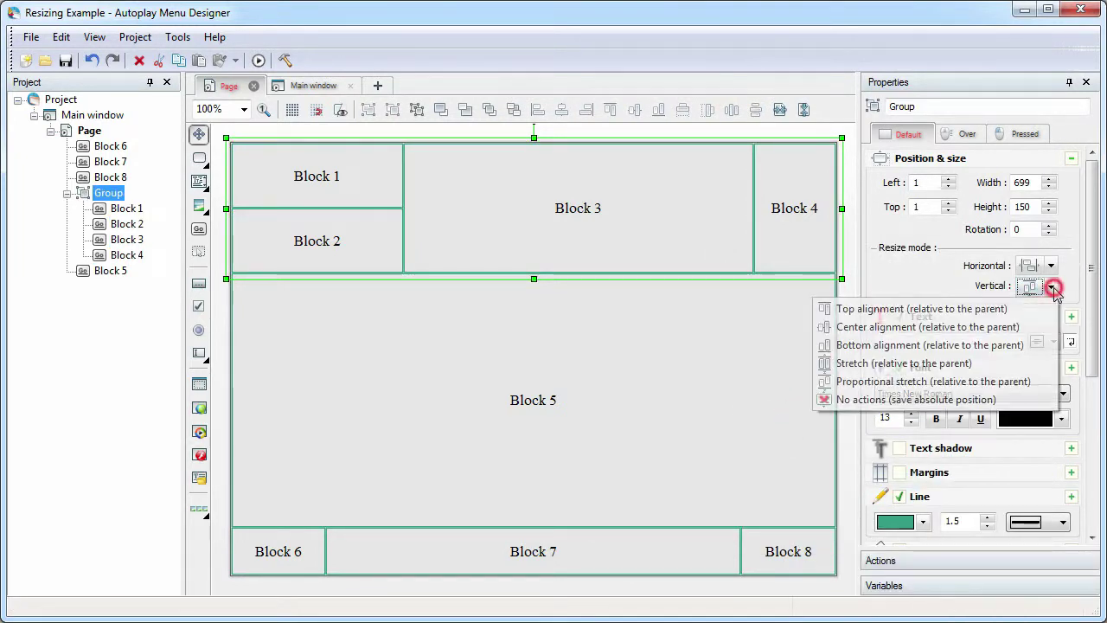
click(901, 316)
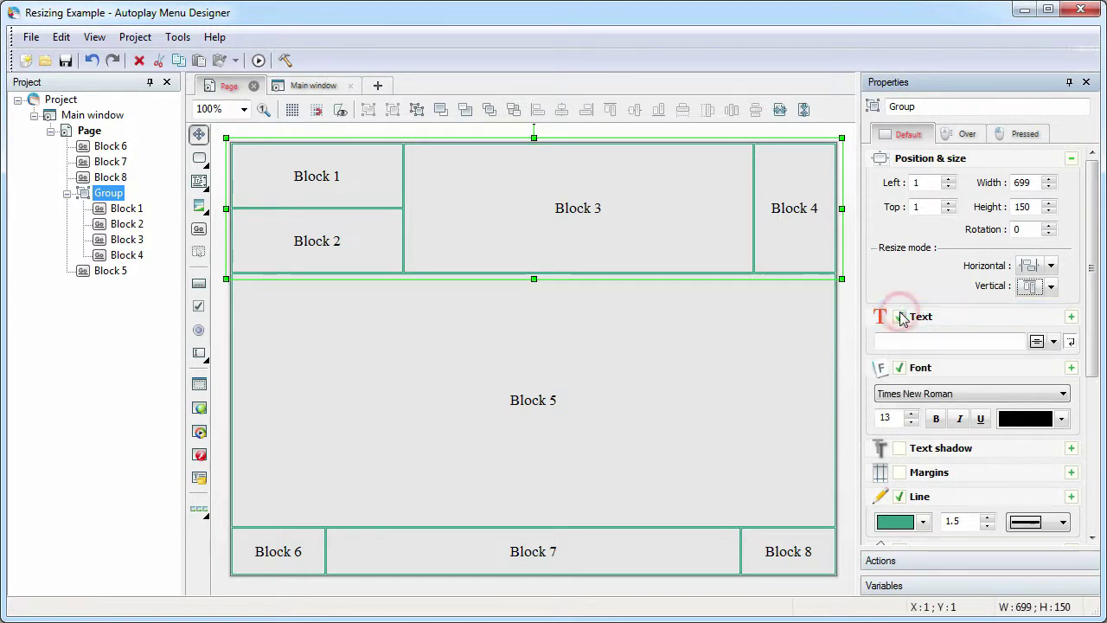
click(258, 60)
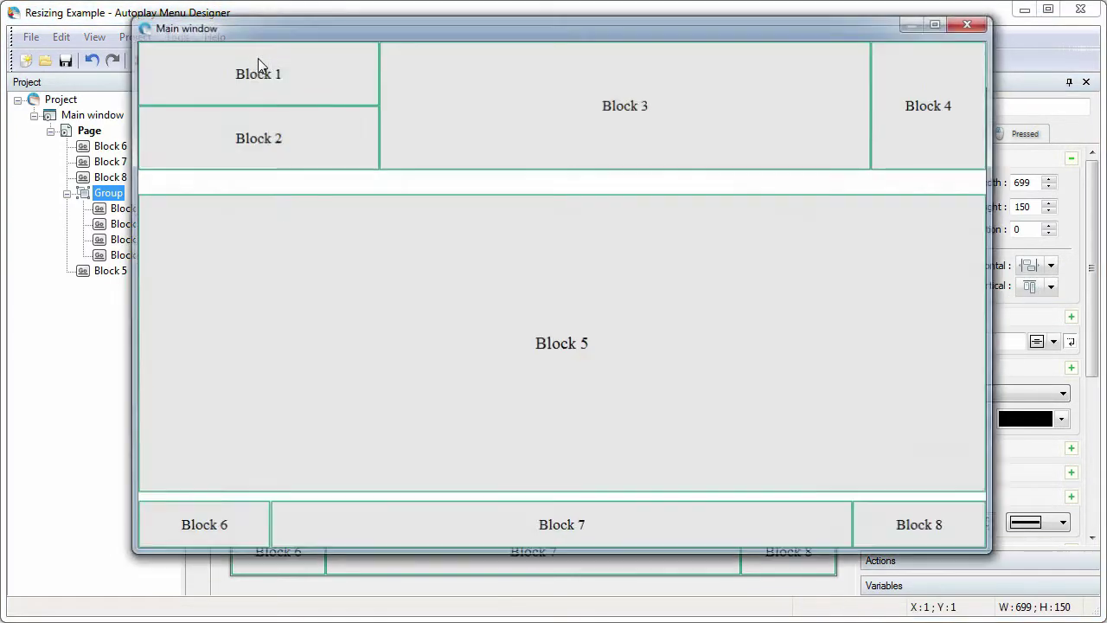
drag(992, 551, 663, 378)
click(637, 22)
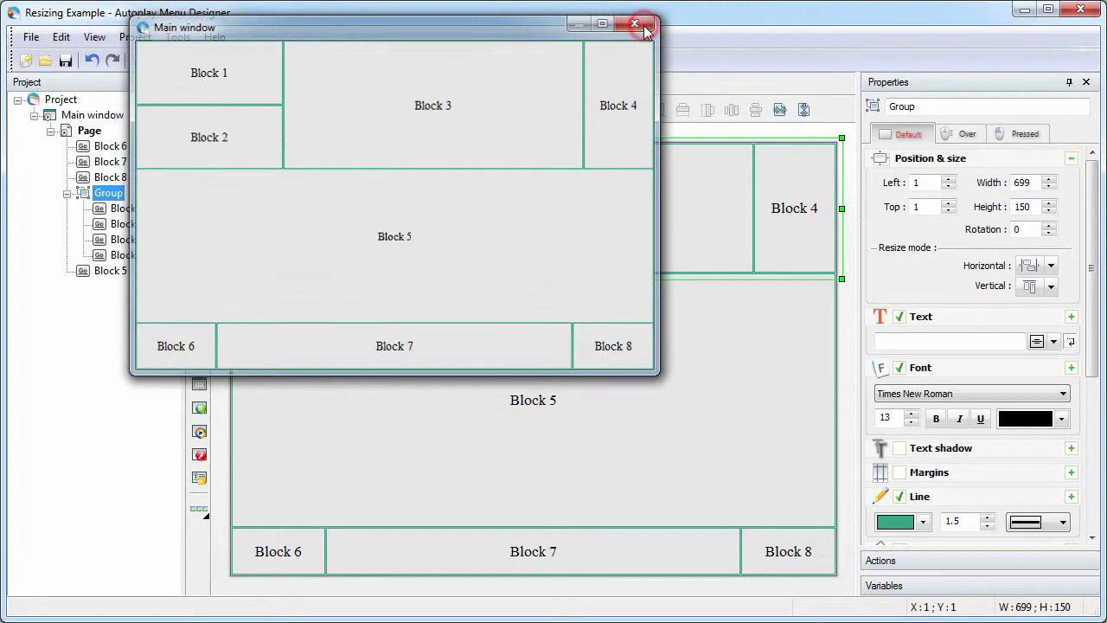
- Set Block 5's vertical resize mode to Stretch relative to the parent and confirm it in a resized preview
click(622, 382)
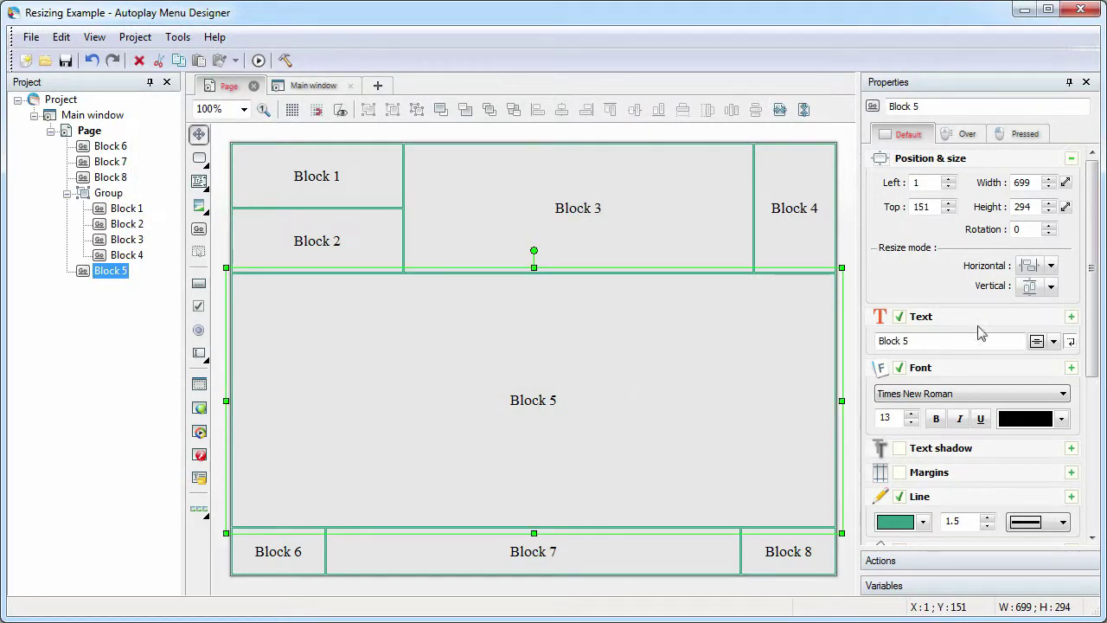
click(1051, 285)
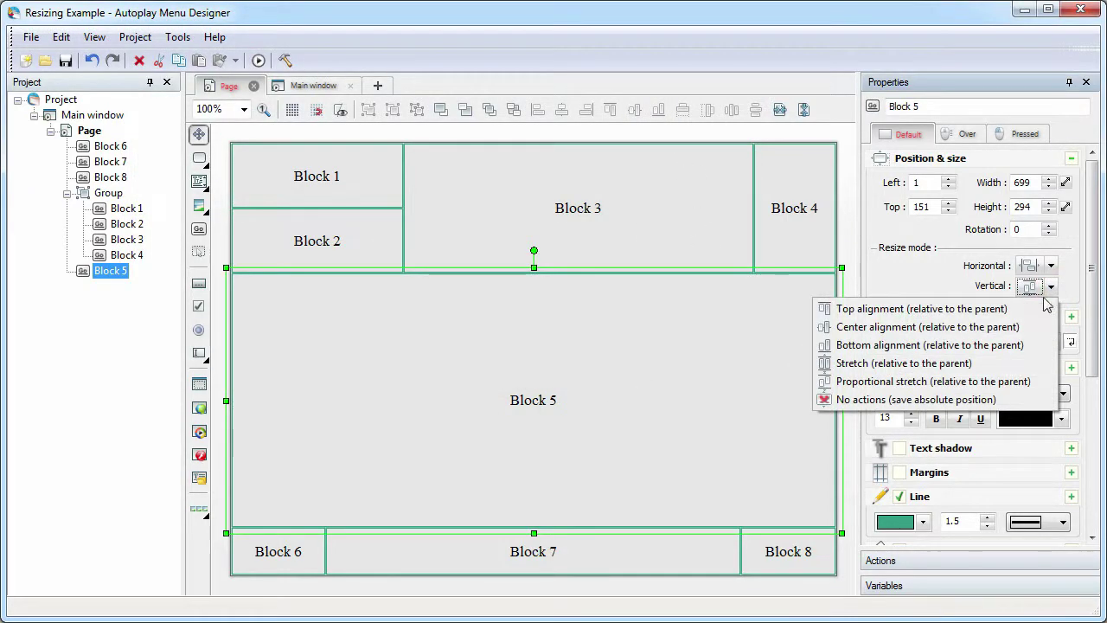
click(969, 364)
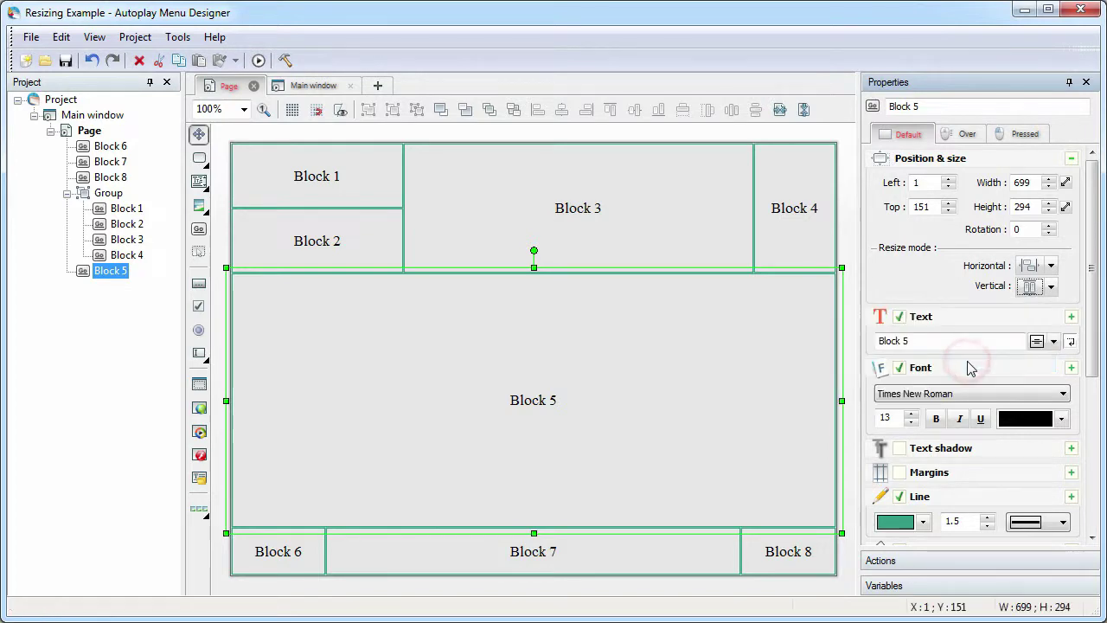
click(257, 60)
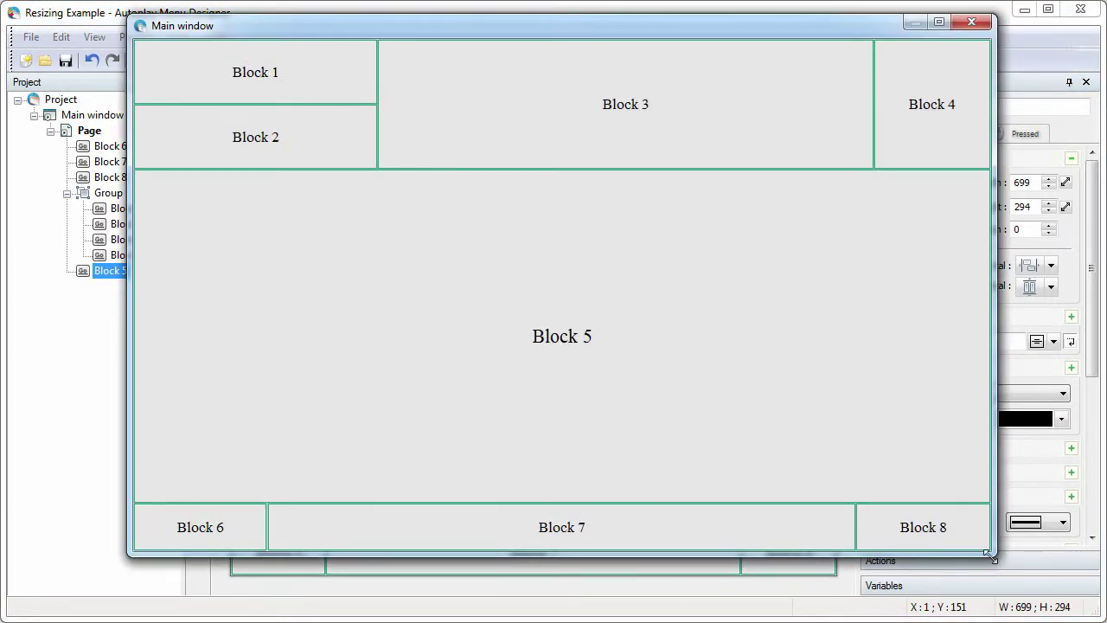
drag(990, 557, 730, 406)
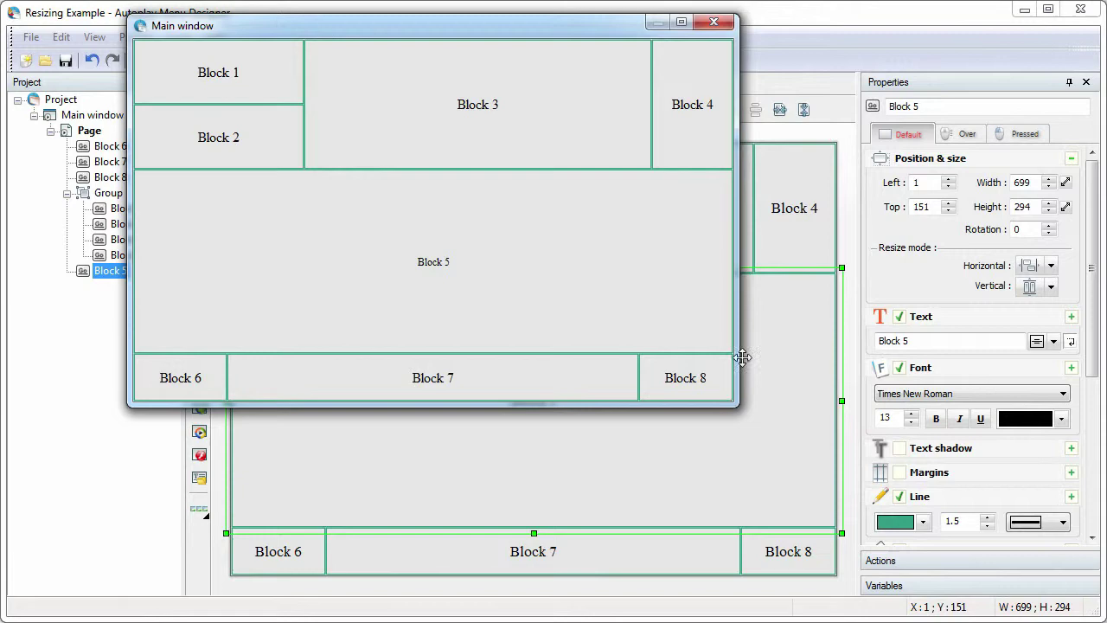
click(714, 23)
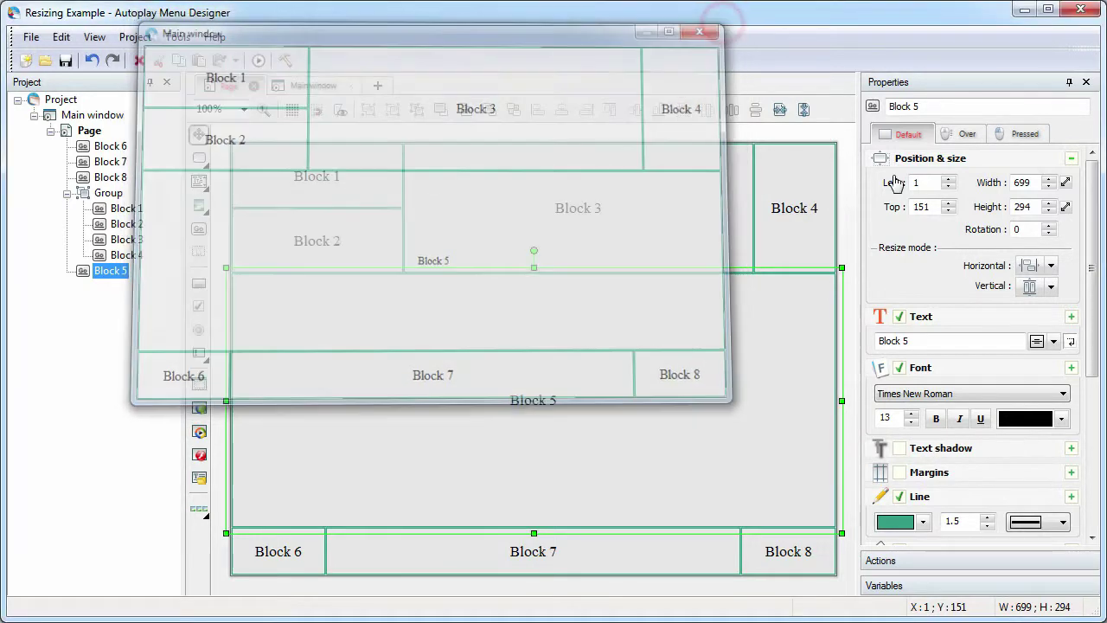
- Set horizontal resize modes: Block 8 to Right alignment, Block 6 to Left alignment, Block 7 to Stretch
click(787, 553)
click(1050, 266)
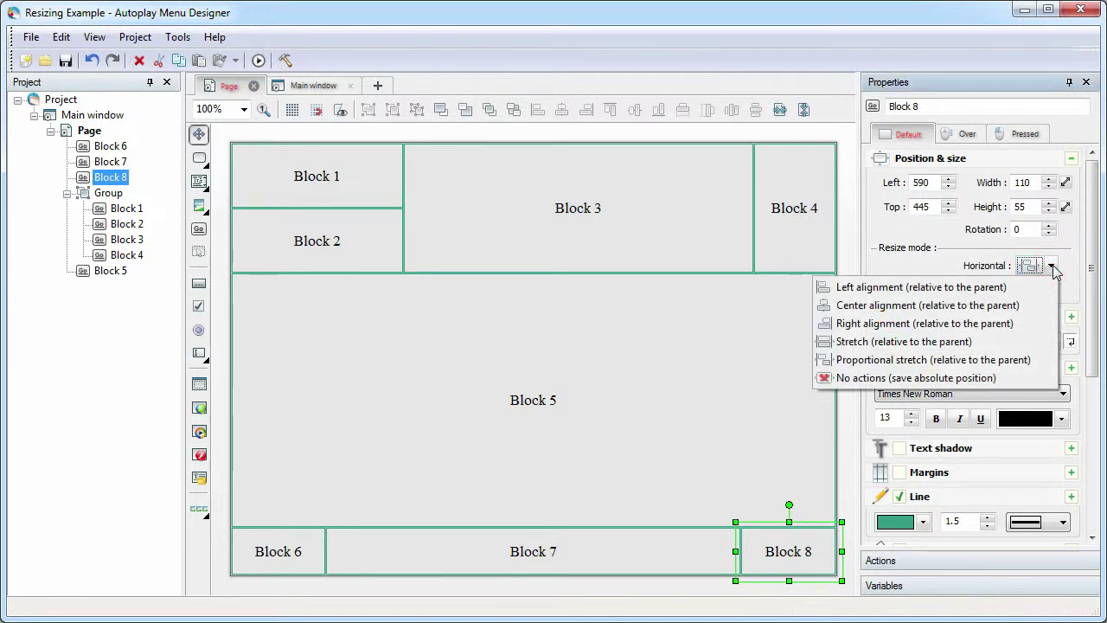
click(1010, 324)
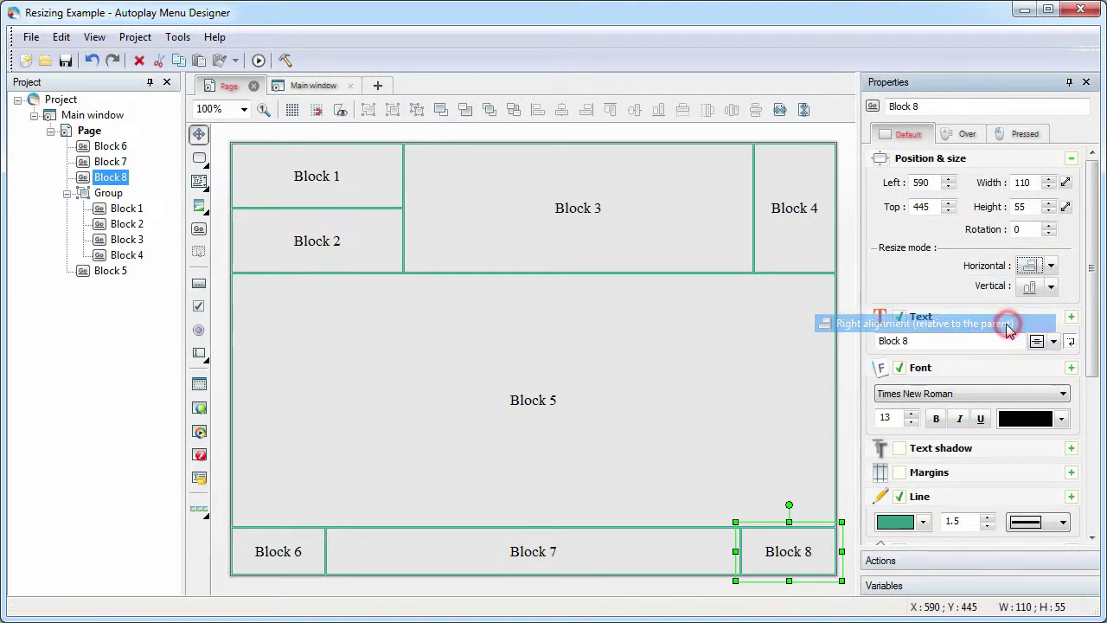
click(288, 558)
click(1052, 267)
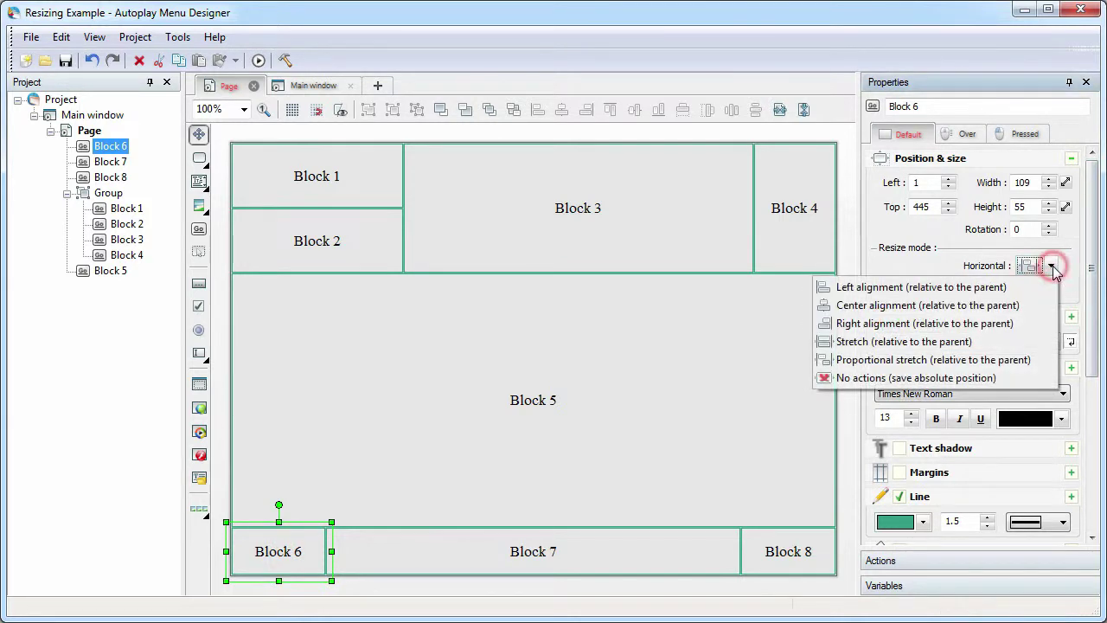
click(897, 288)
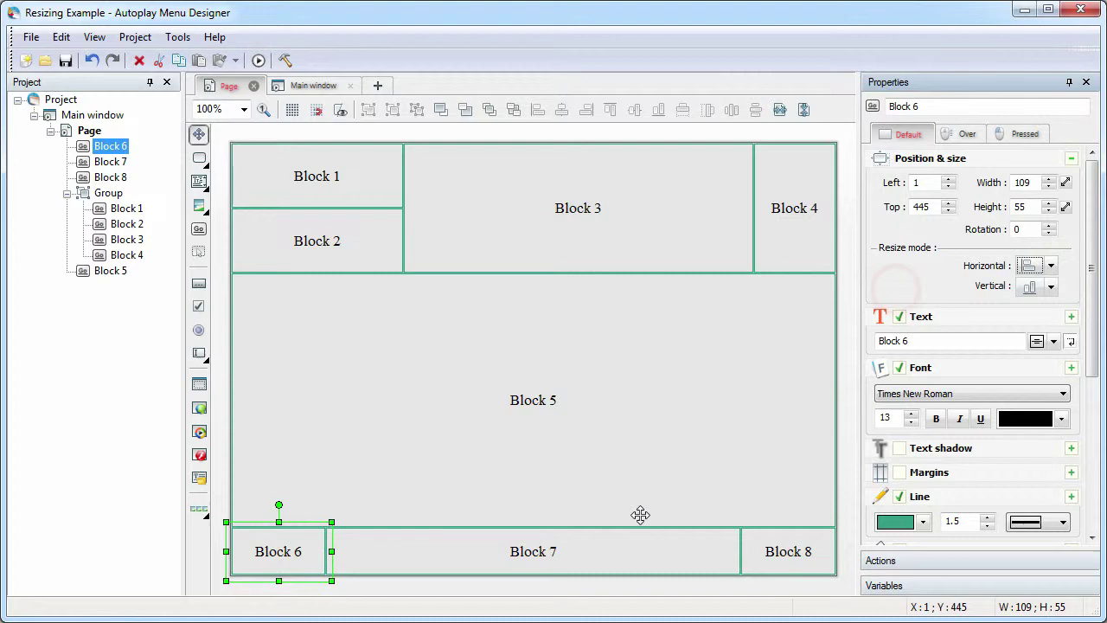
click(638, 541)
click(1052, 266)
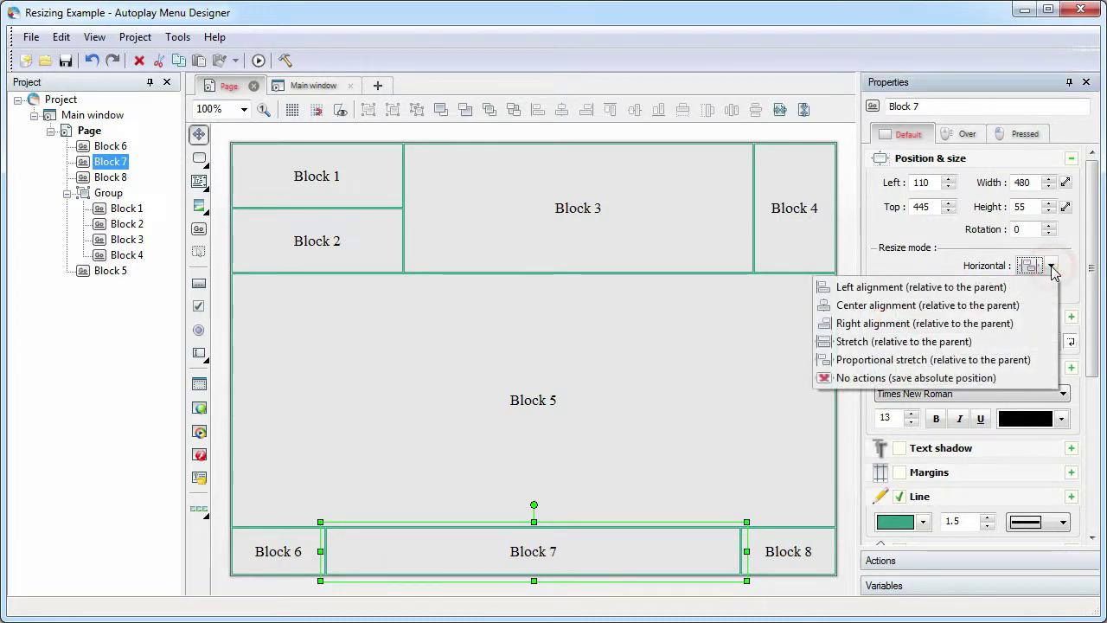
click(960, 341)
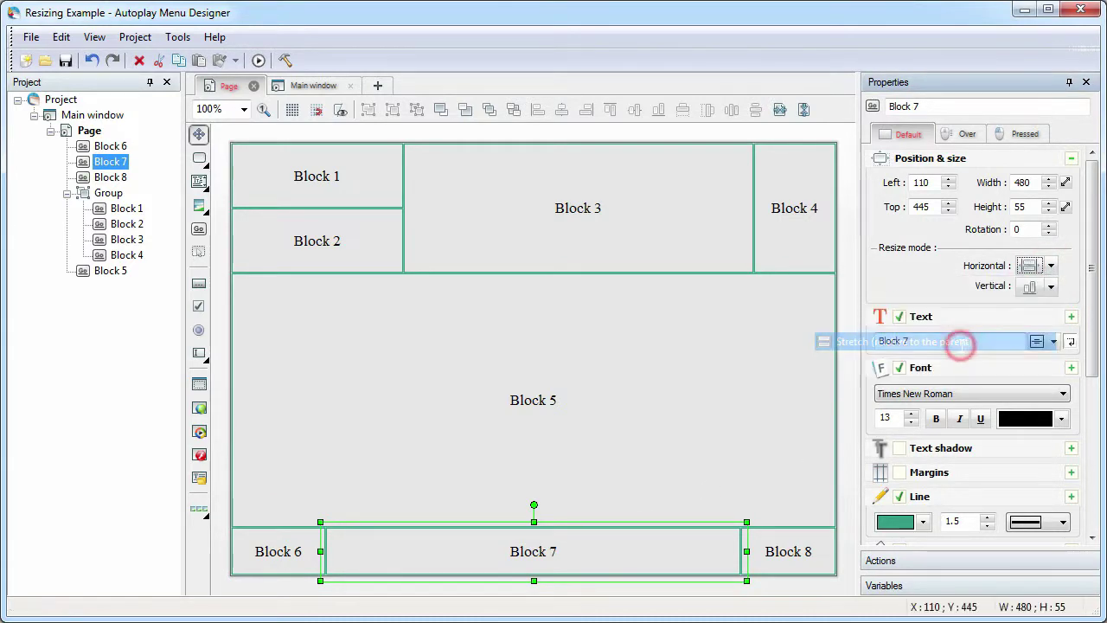
- Preview the main window and shrink it to check the bottom-row layout, then close it
click(256, 61)
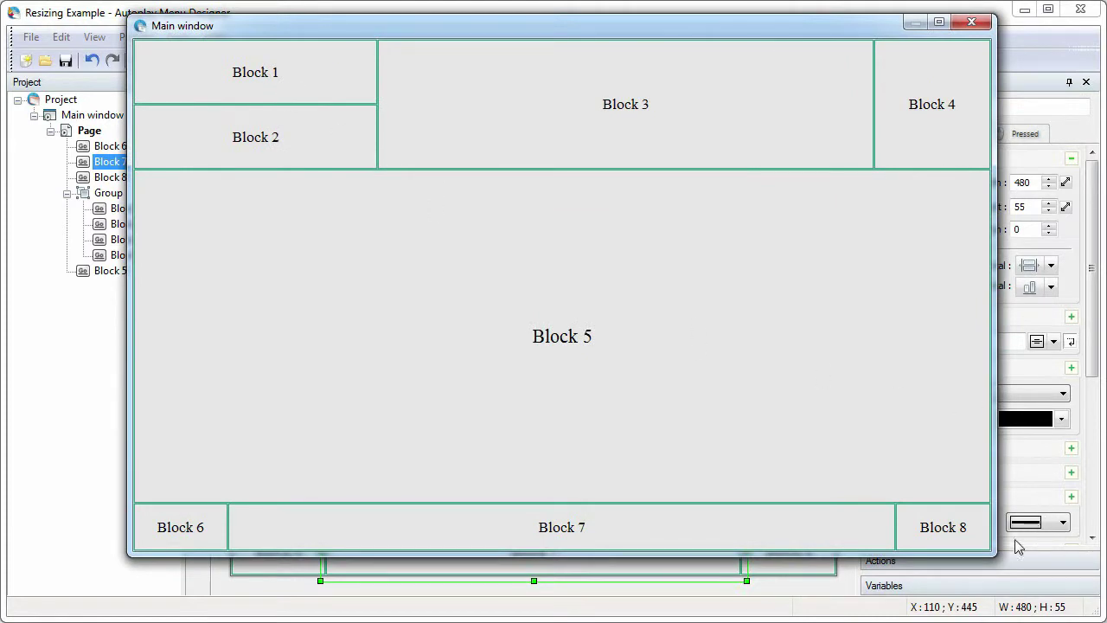
drag(986, 552, 885, 460)
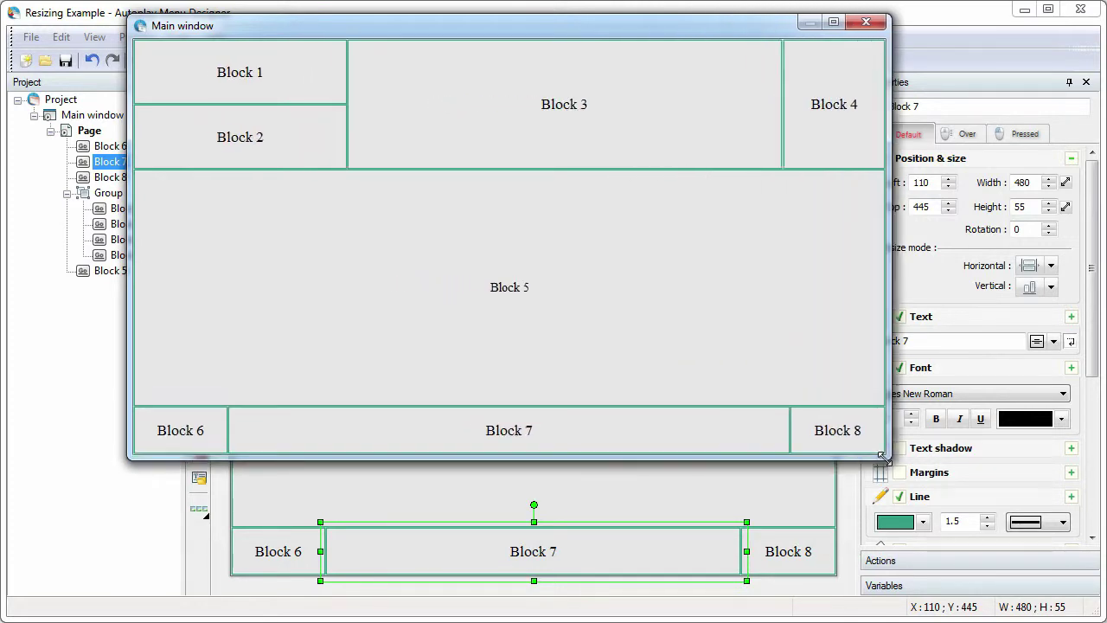
click(866, 21)
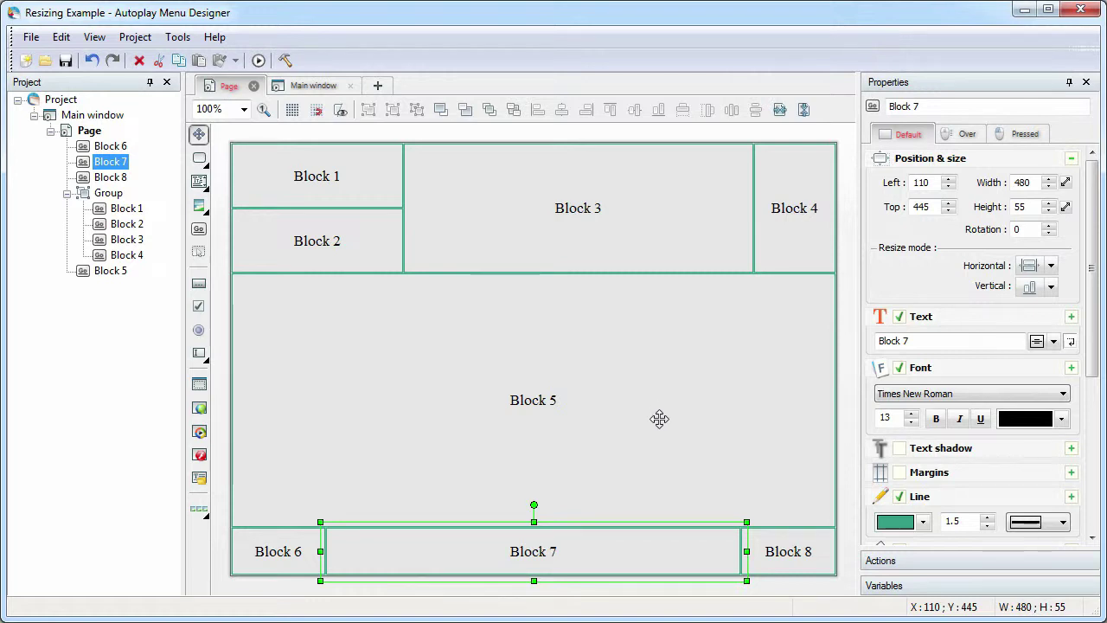
- Undo the last three layout changes, reverting Block 7's horizontal stretch
click(92, 63)
click(92, 62)
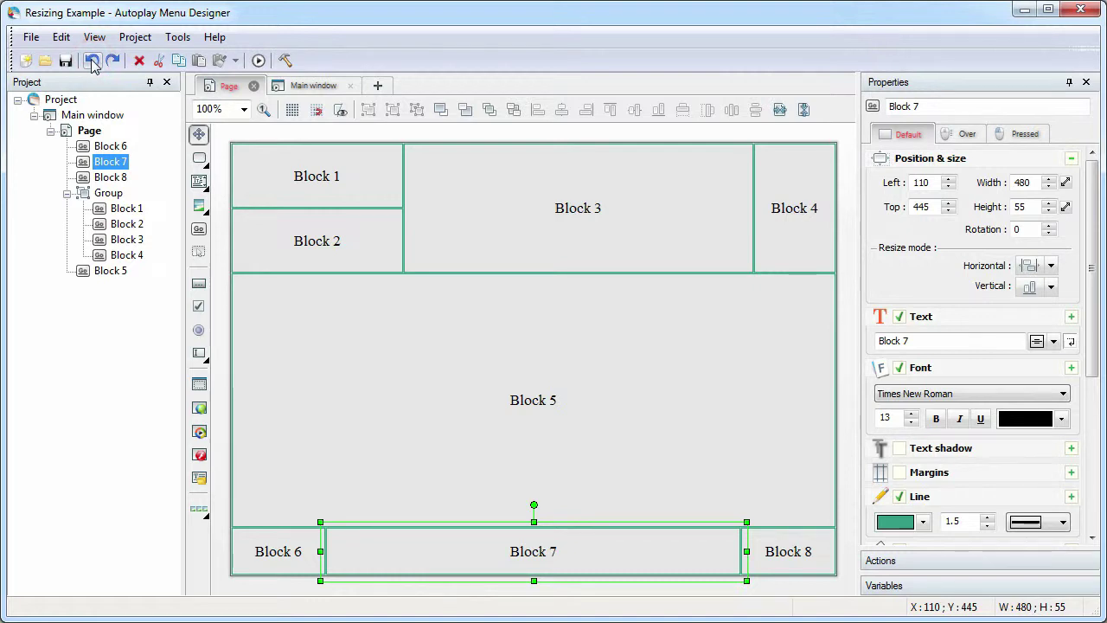
click(93, 62)
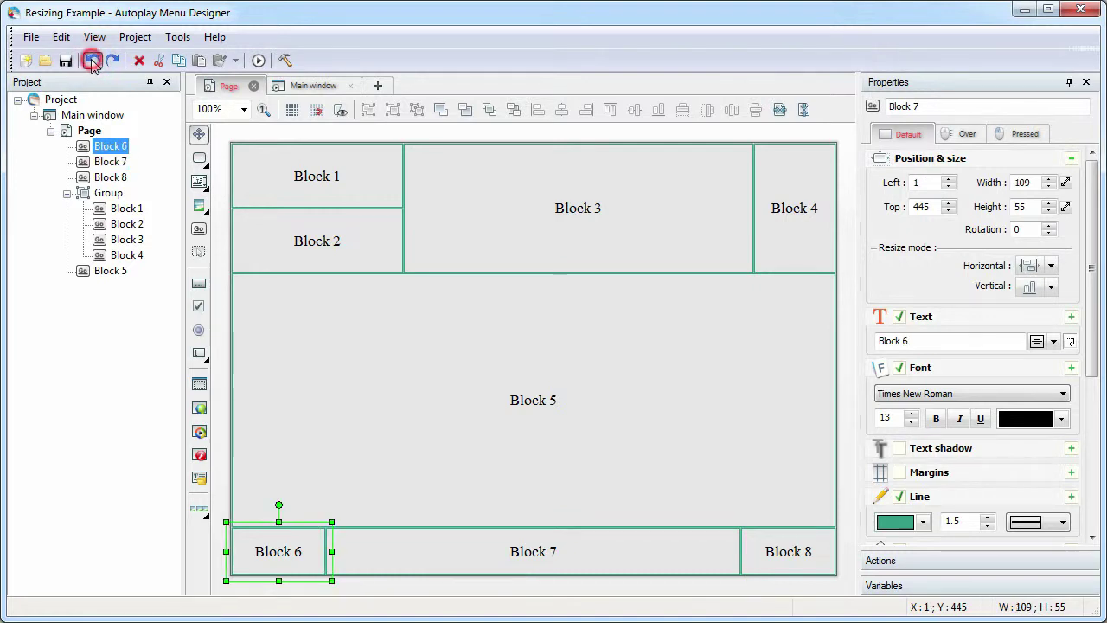
- Group Blocks 6 and 7 into Group1, set it to stretch horizontally, and preview
shift+click(444, 554)
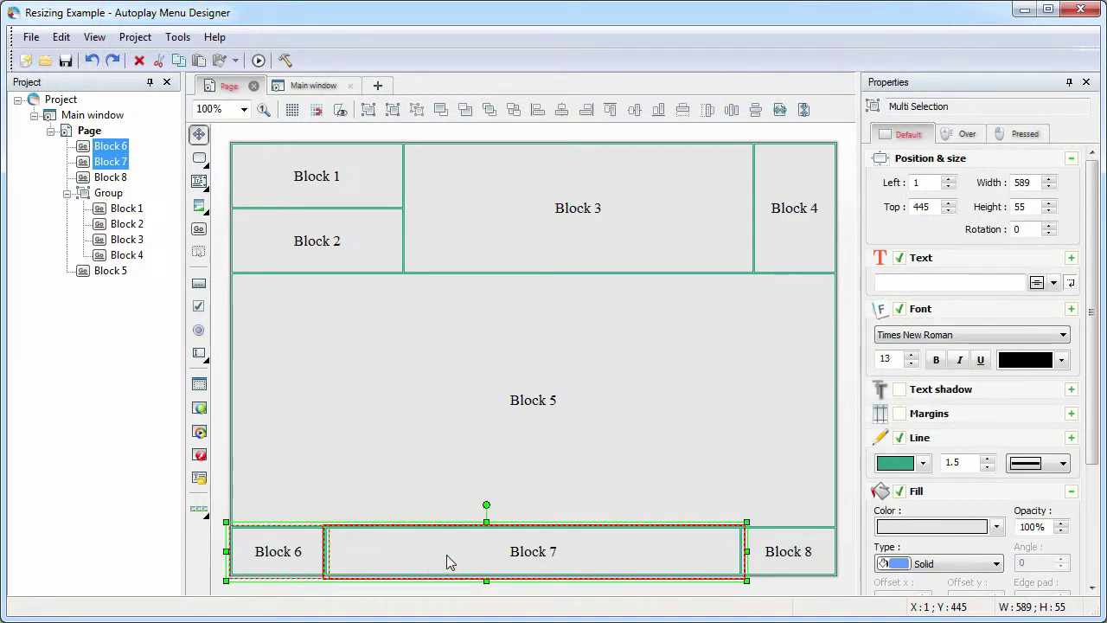
click(394, 111)
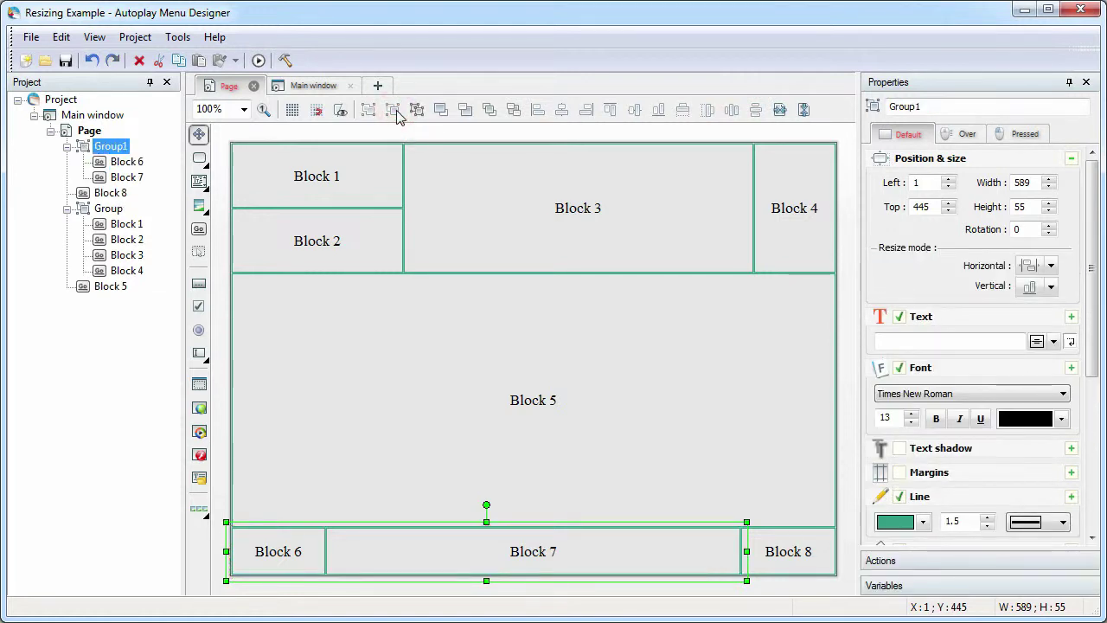
click(1051, 268)
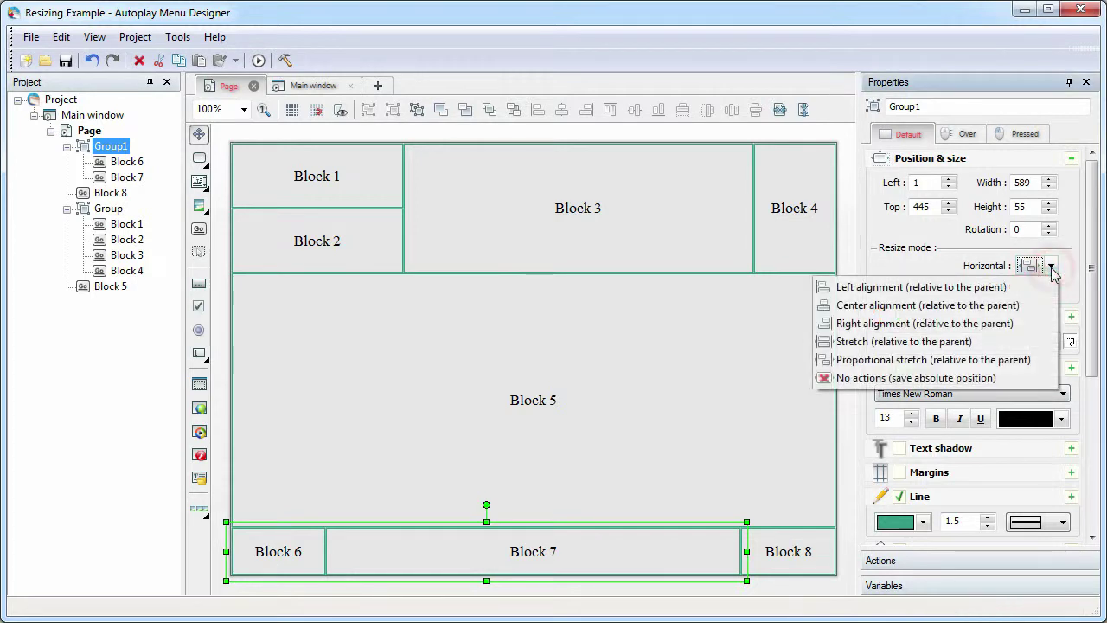
click(972, 345)
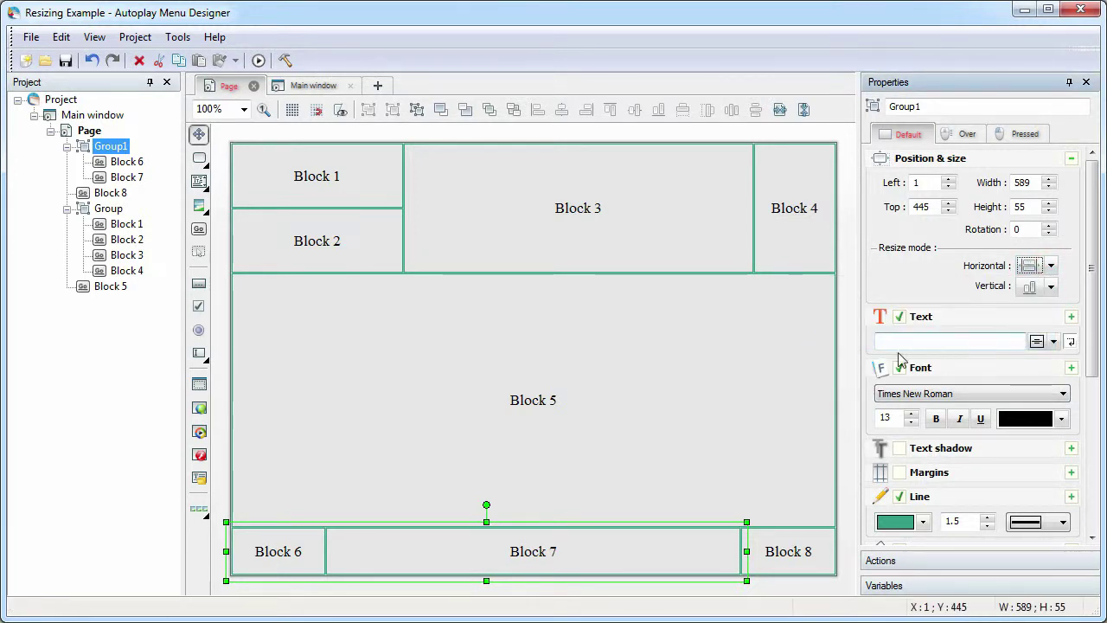
click(257, 62)
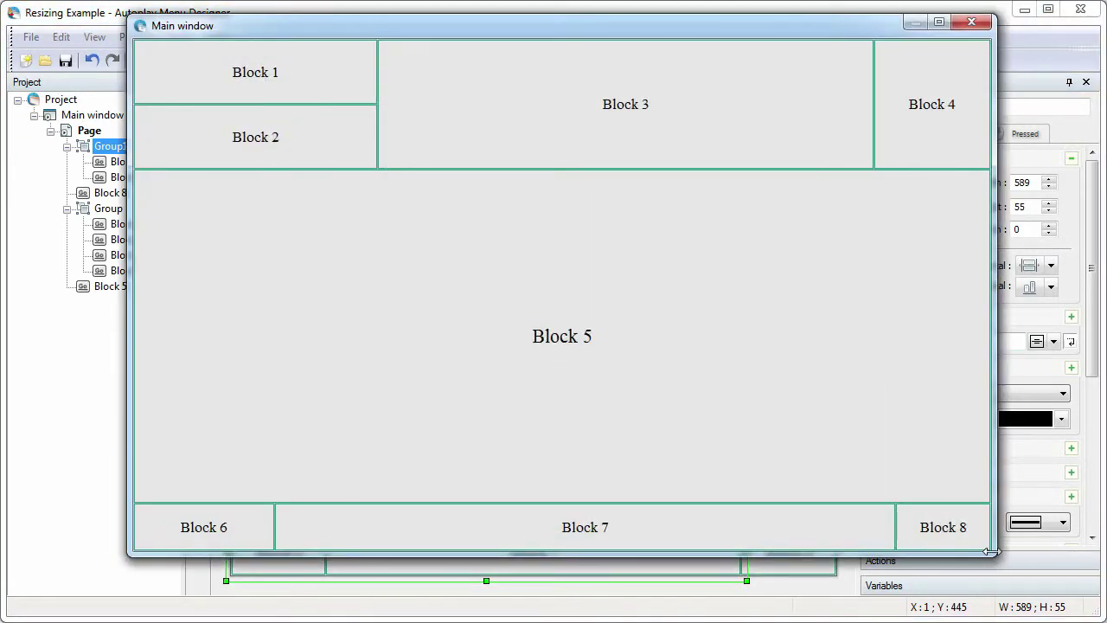
- Shrink the preview to confirm Blocks 6 and 7 stretch together, then close it
drag(990, 549, 942, 432)
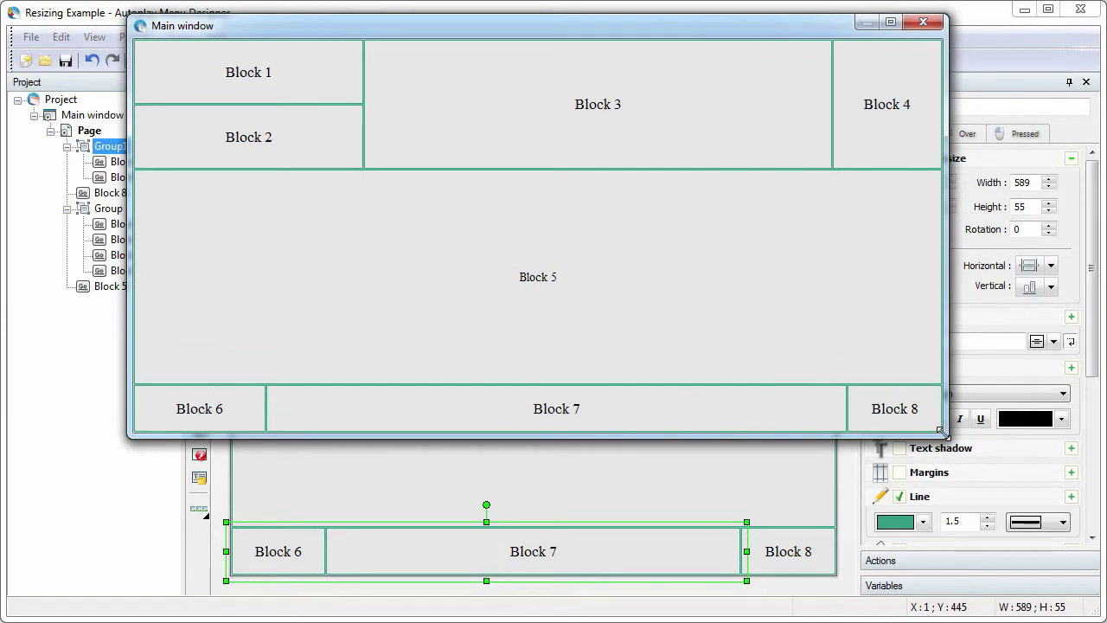
click(921, 21)
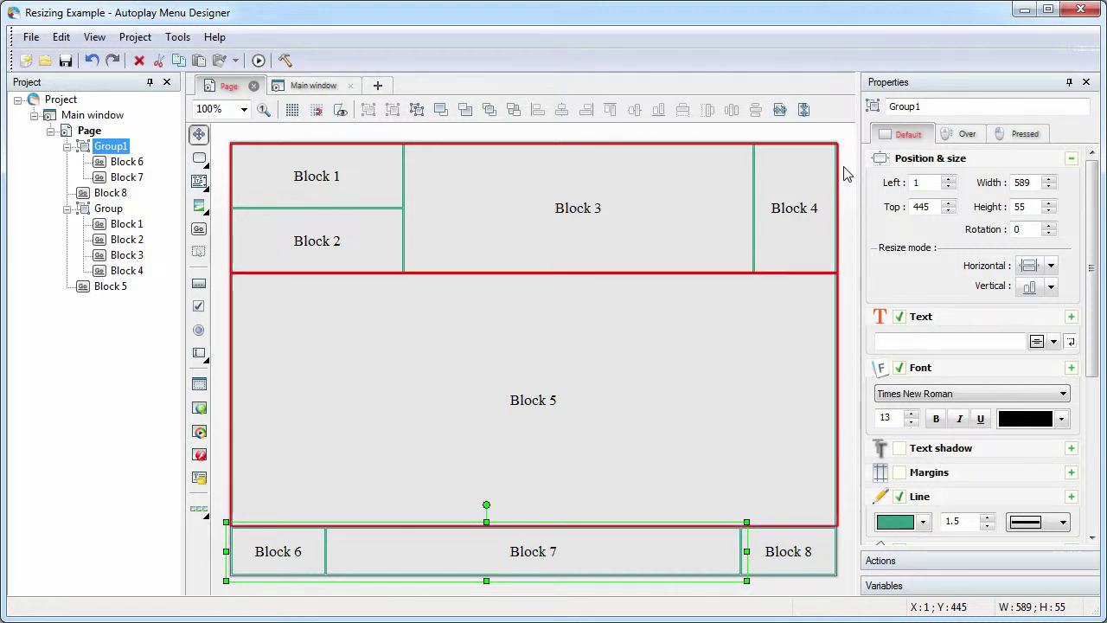
- Set the top group's vertical resize mode to Stretch and test it in a shrunken preview
click(642, 264)
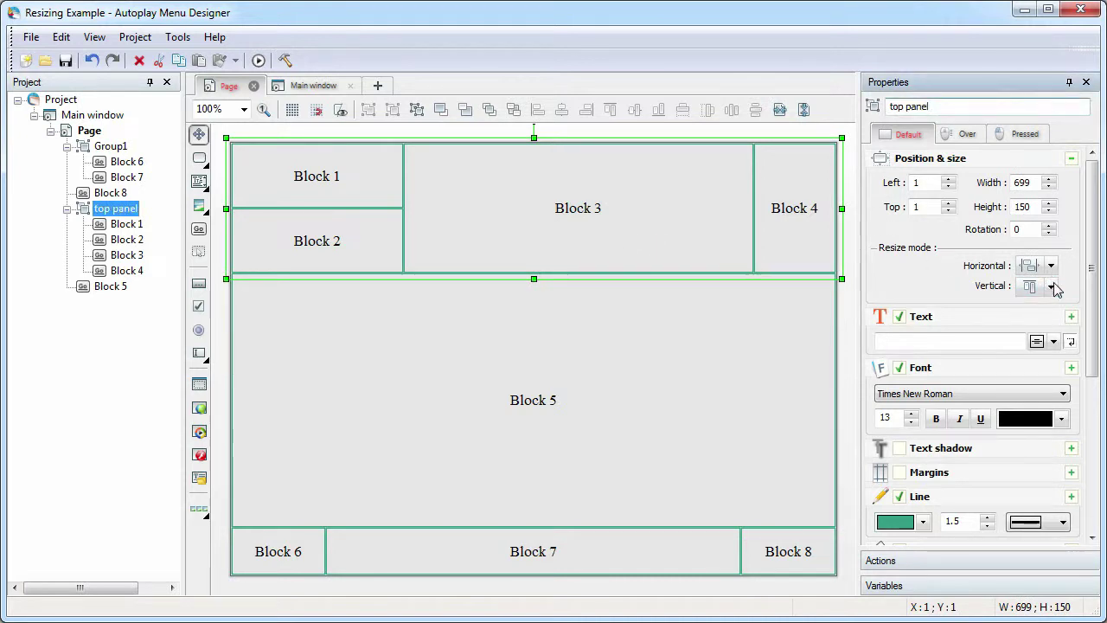
click(1052, 287)
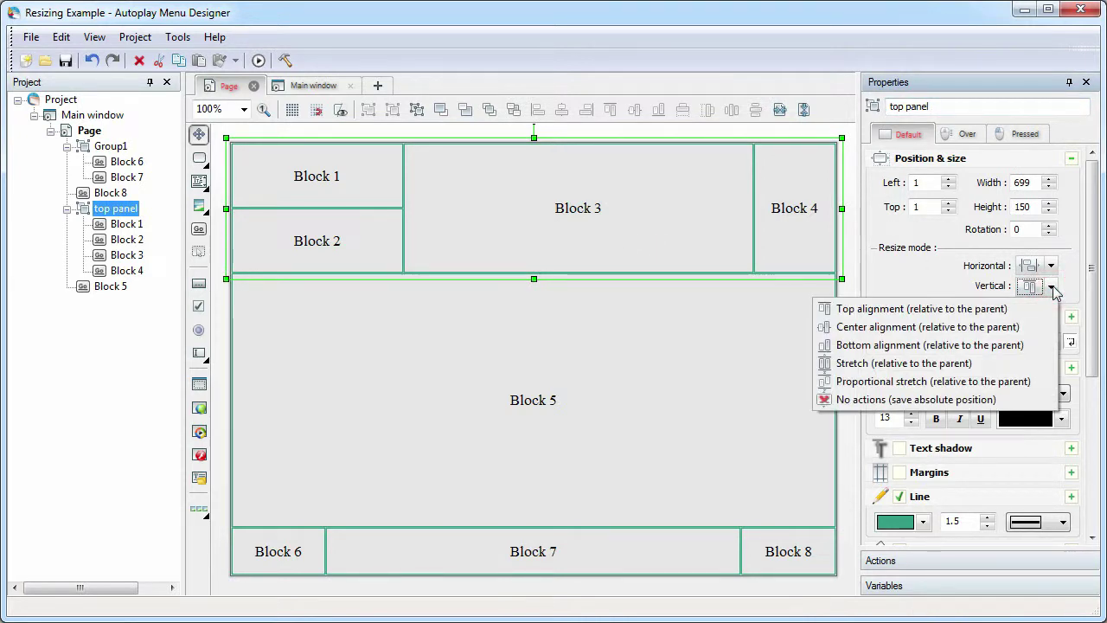
click(962, 365)
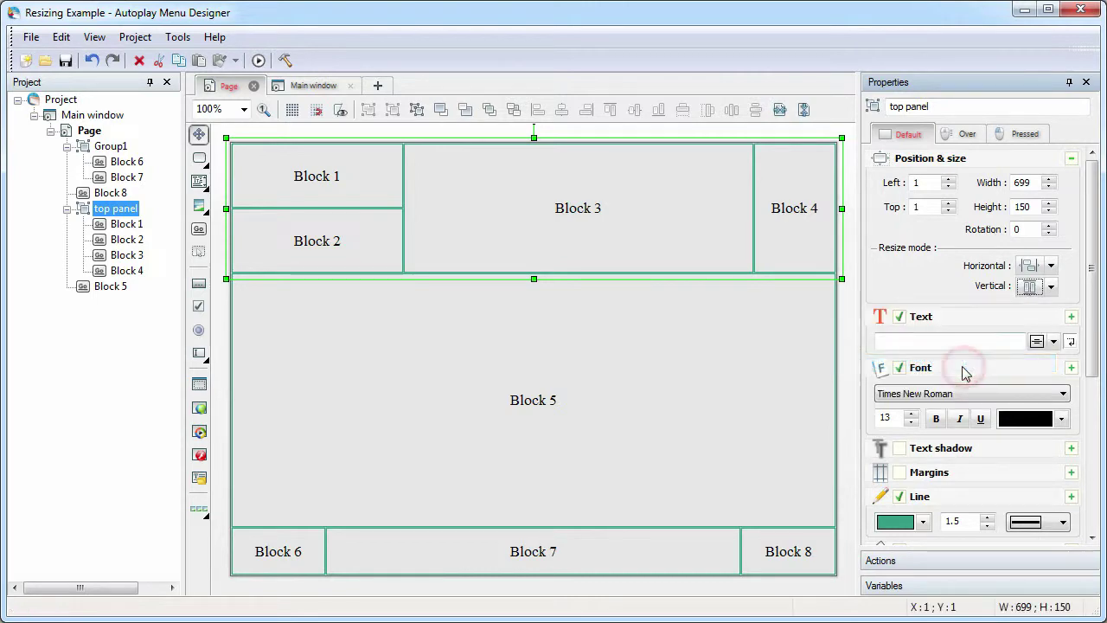
click(259, 60)
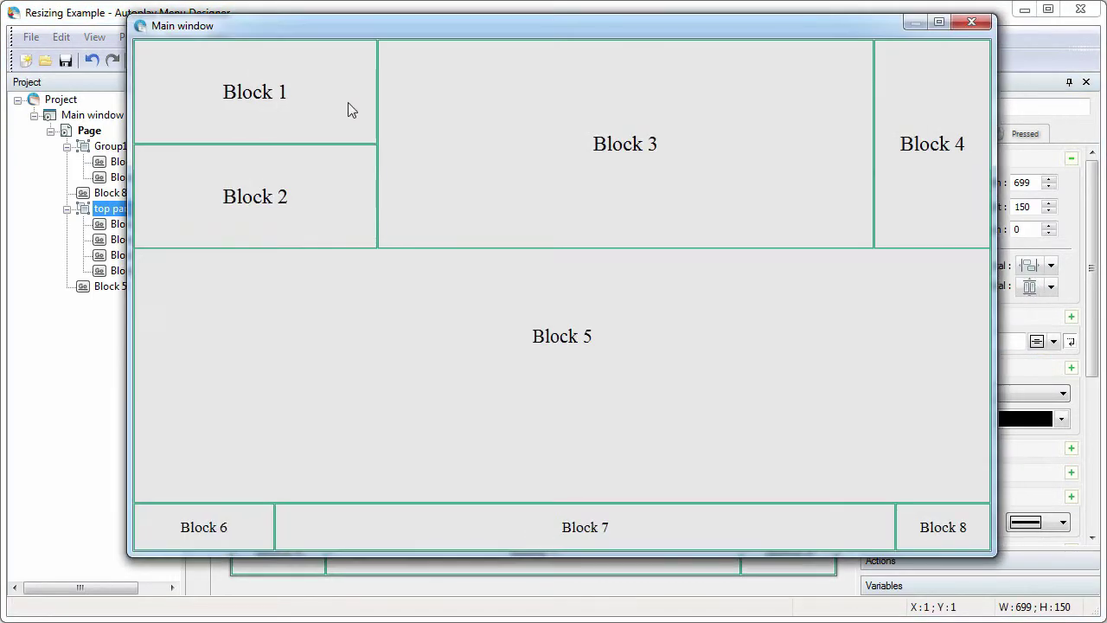
drag(992, 557, 876, 413)
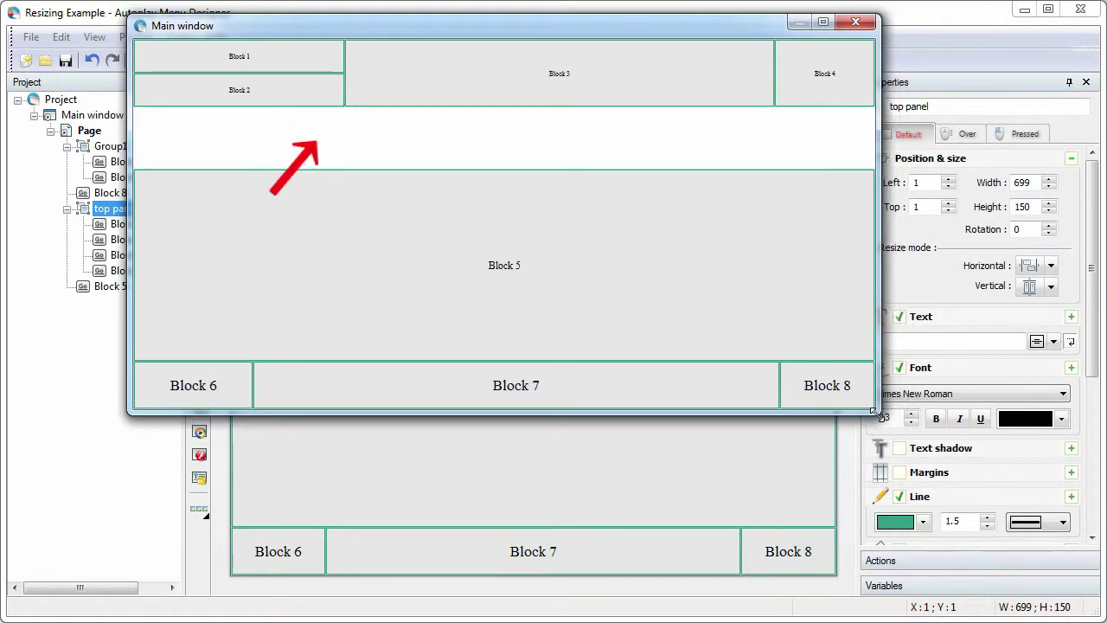
key(Escape)
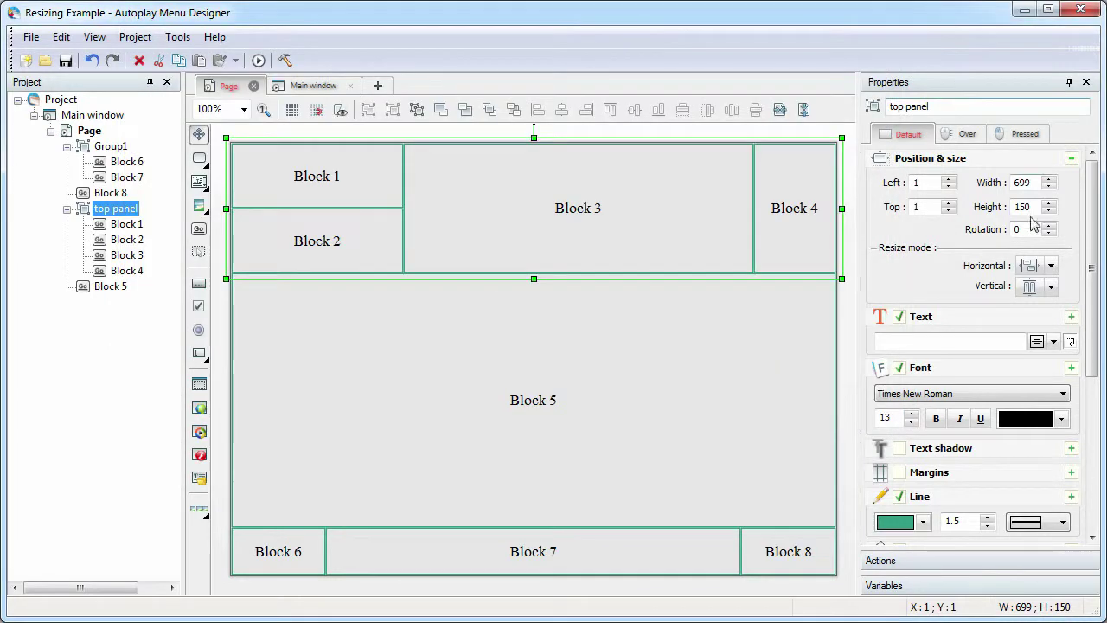
- Switch top panel to Proportional vertical stretch and recheck it in a shrunken preview
click(1051, 288)
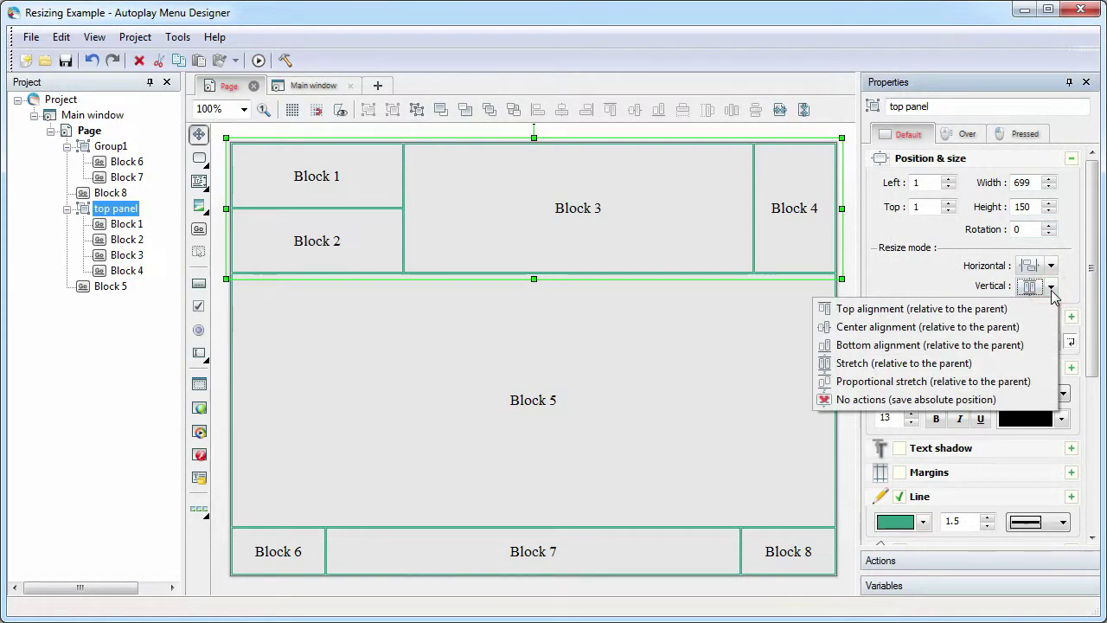
click(916, 381)
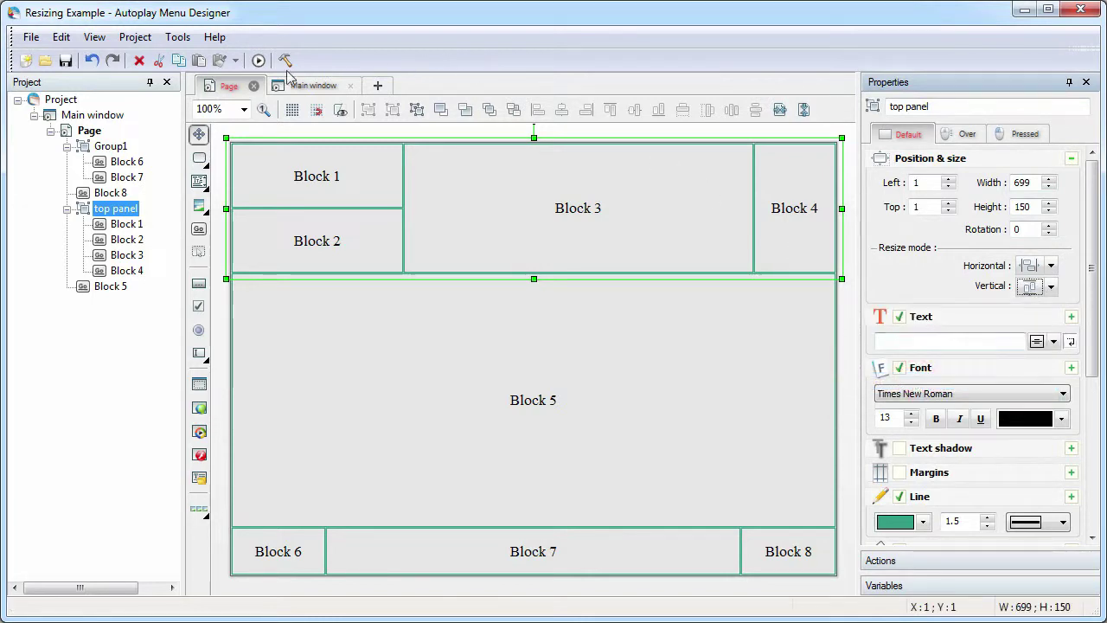
click(259, 61)
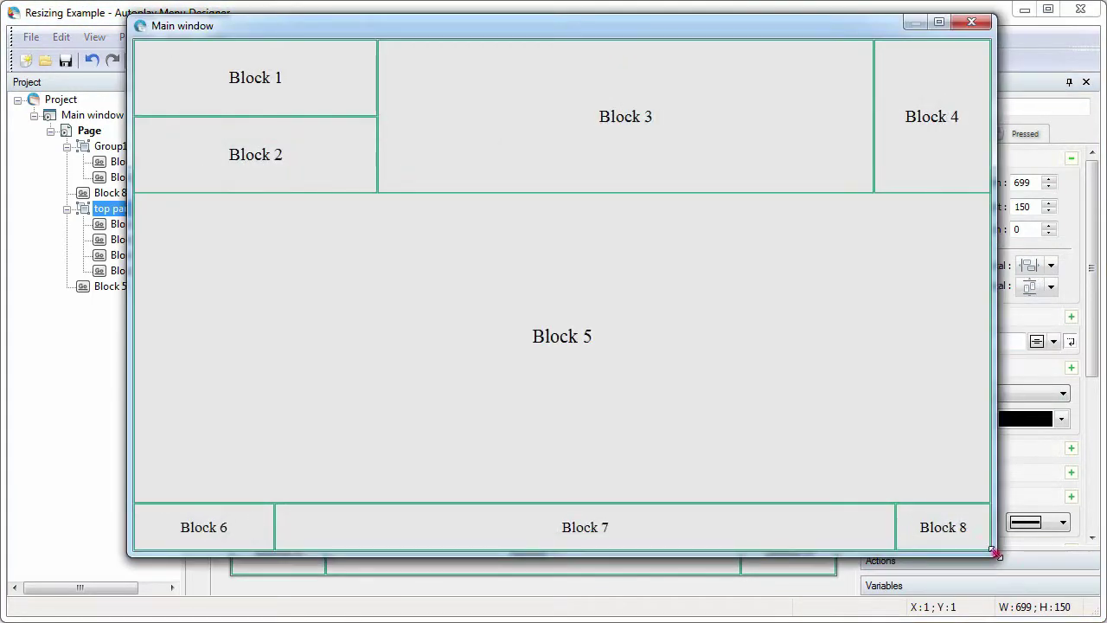
mouse_move(992, 554)
mouse_down()
mouse_move(711, 381)
mouse_move(685, 351)
mouse_up()
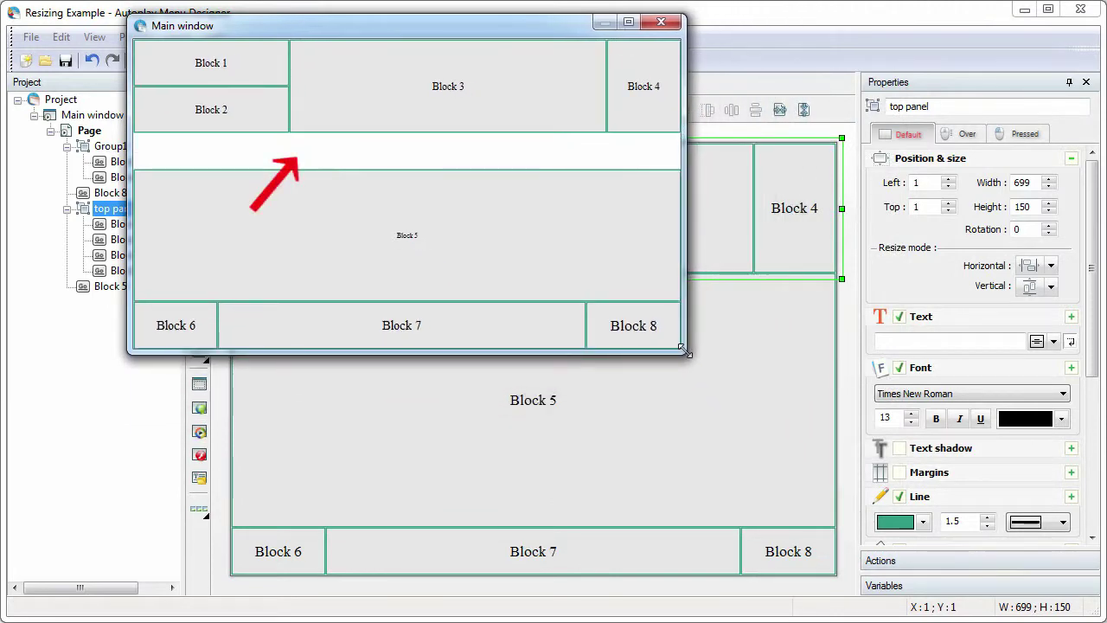
key(Escape)
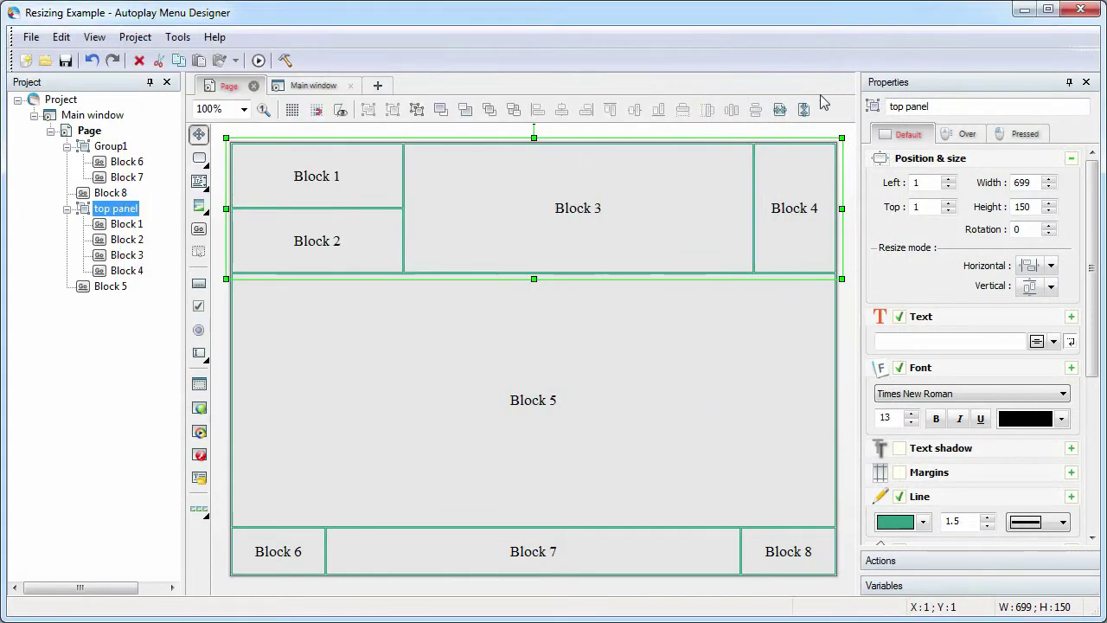
- Group top panel with Block 5 and set the new Group to stretch vertically
ctrl+click(668, 358)
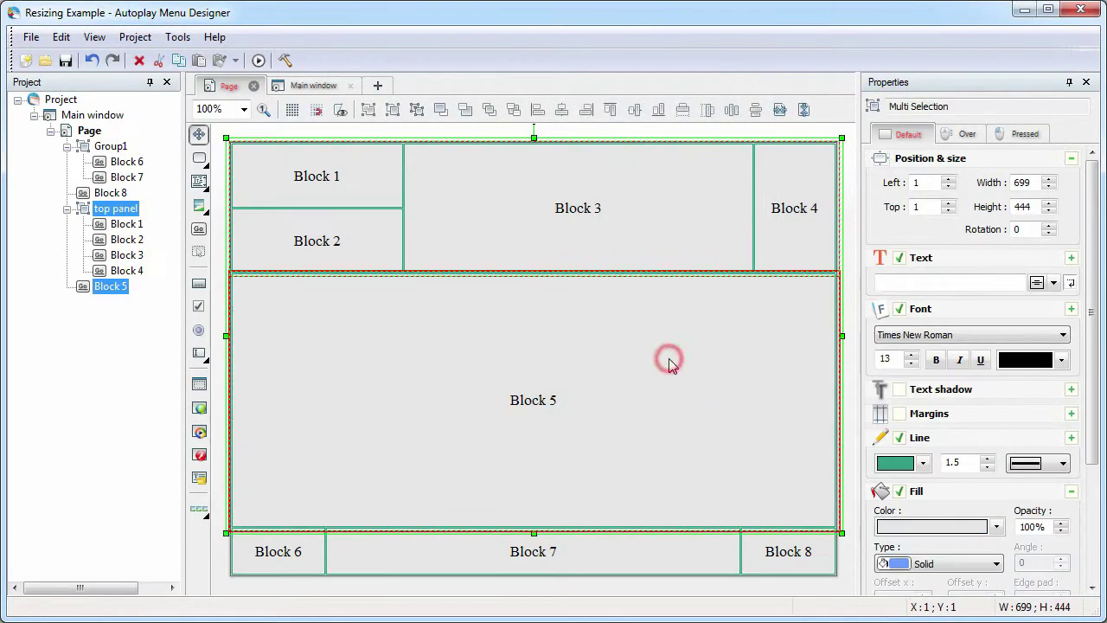
click(391, 110)
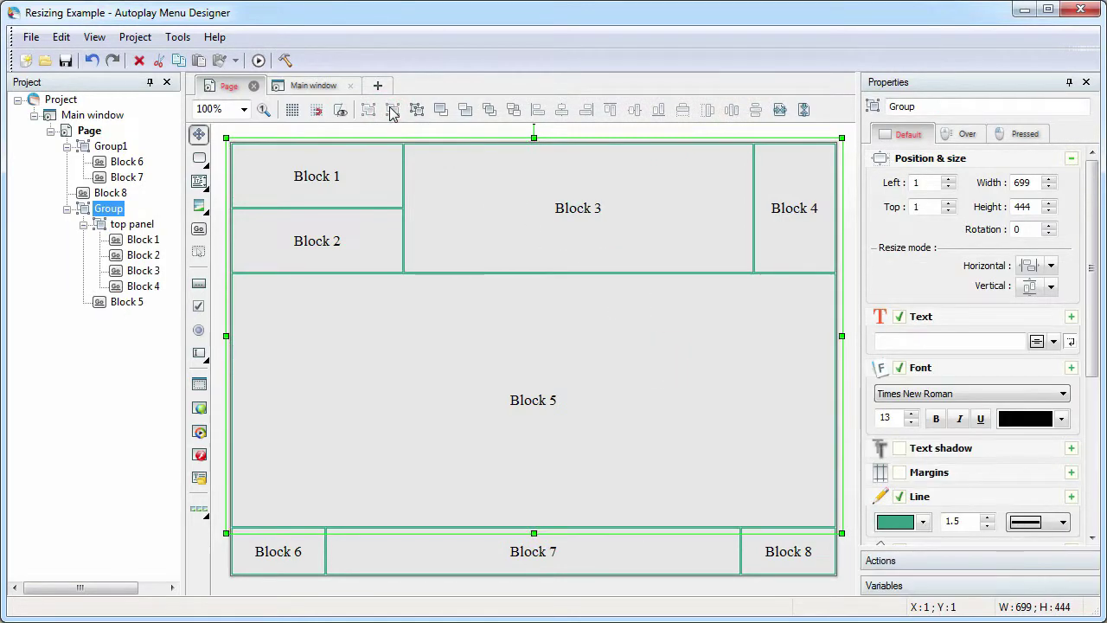
click(1051, 286)
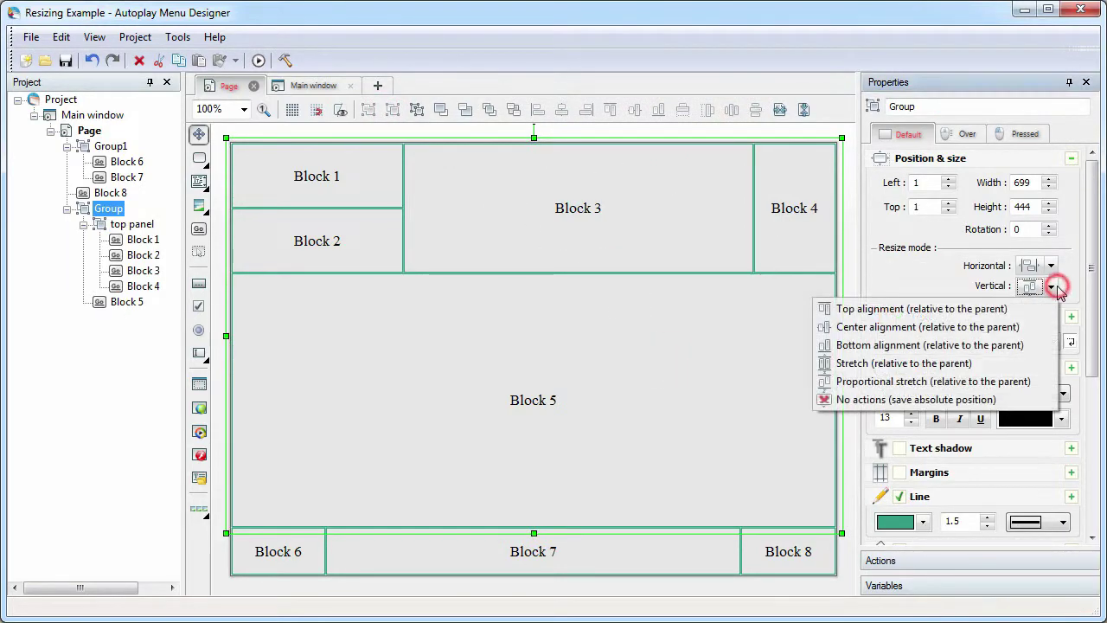
click(926, 364)
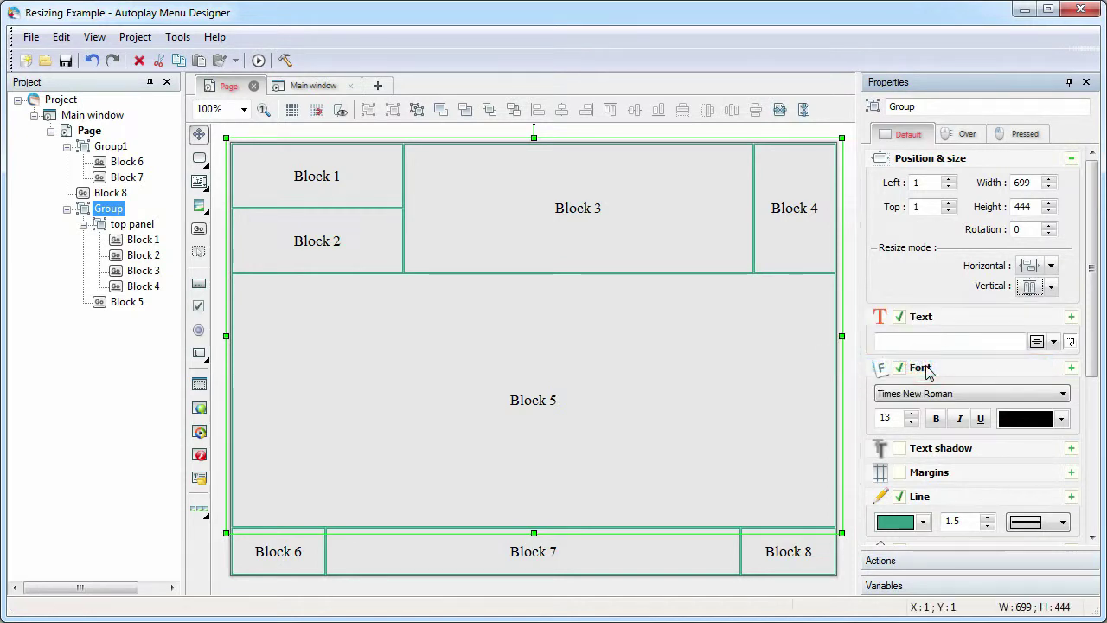
- Set both Block 5 and top panel to proportional vertical stretch
click(758, 359)
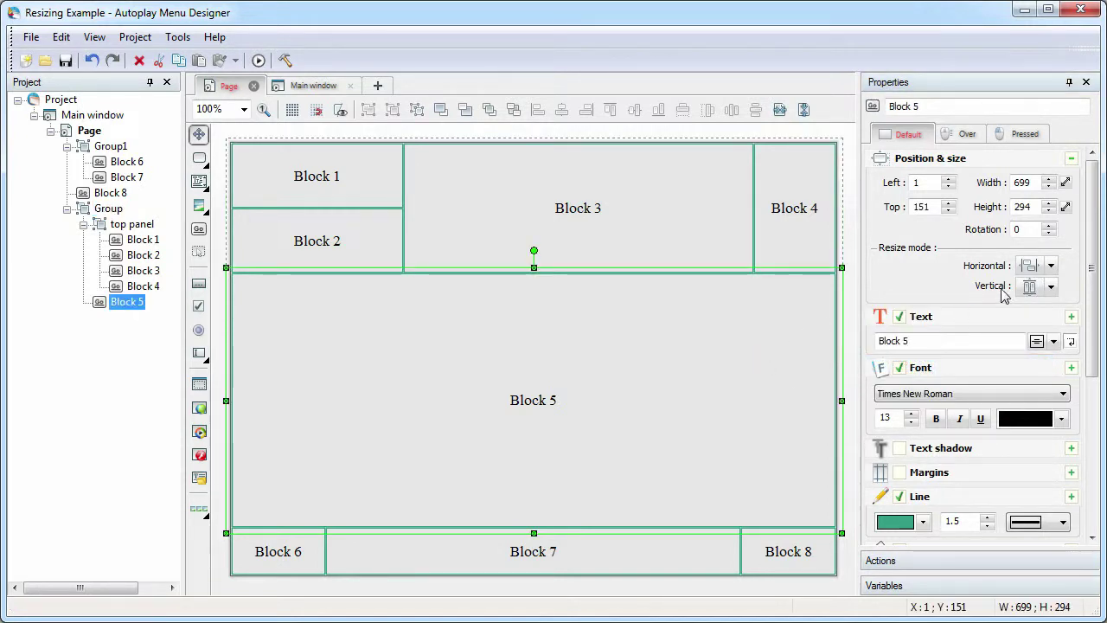
click(1050, 286)
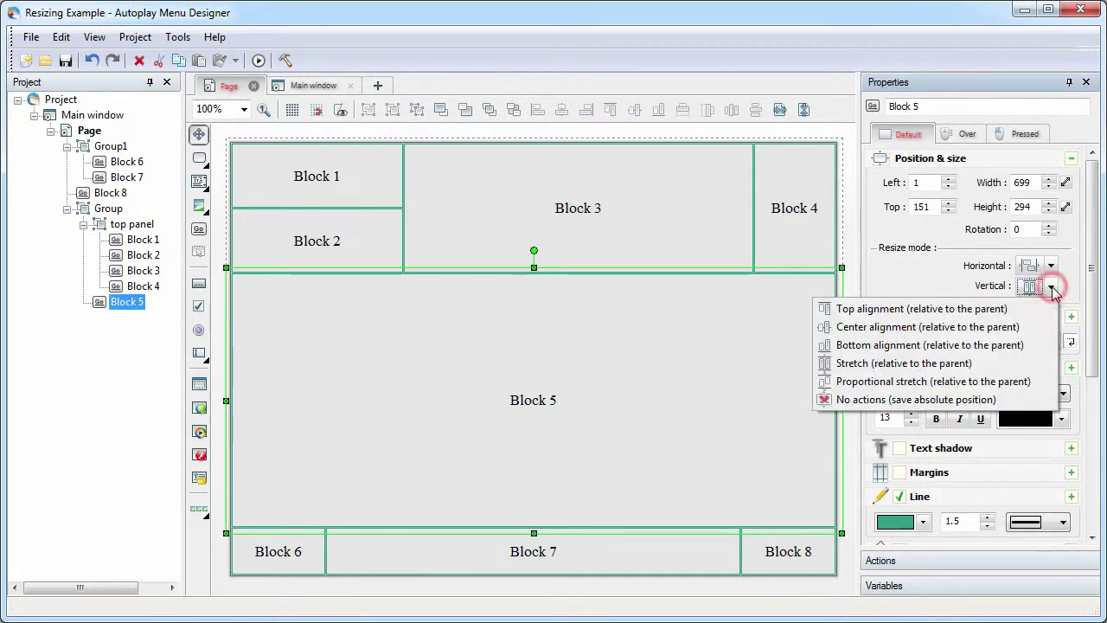
click(923, 382)
click(736, 212)
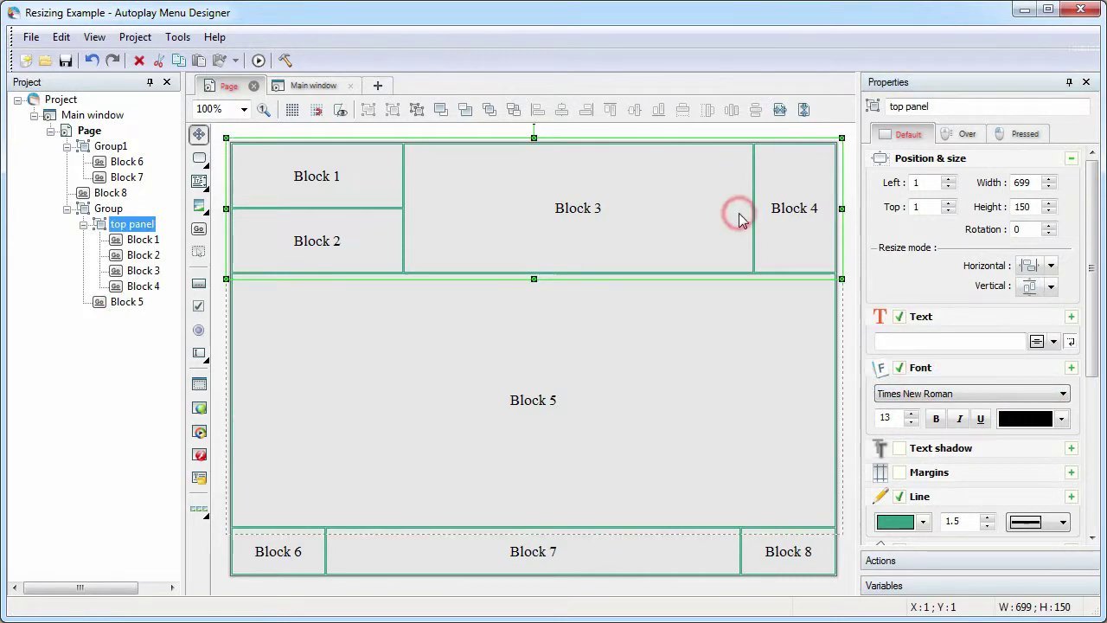
click(1053, 287)
click(940, 383)
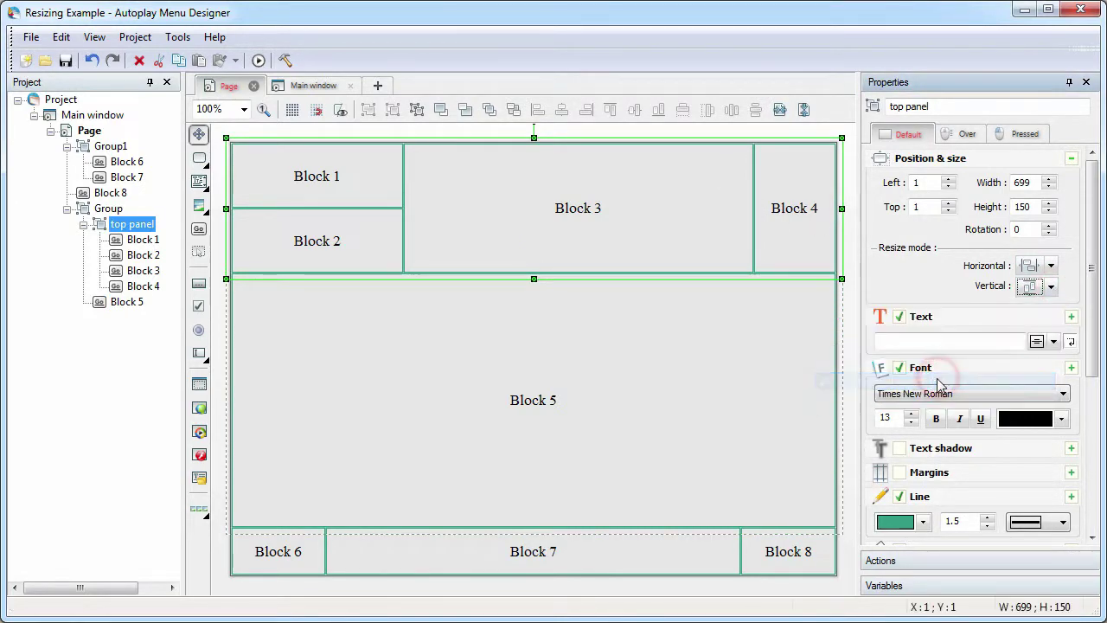
- Preview and shrink the window to confirm top panel and Block 5 scale proportionally, then close it
click(258, 60)
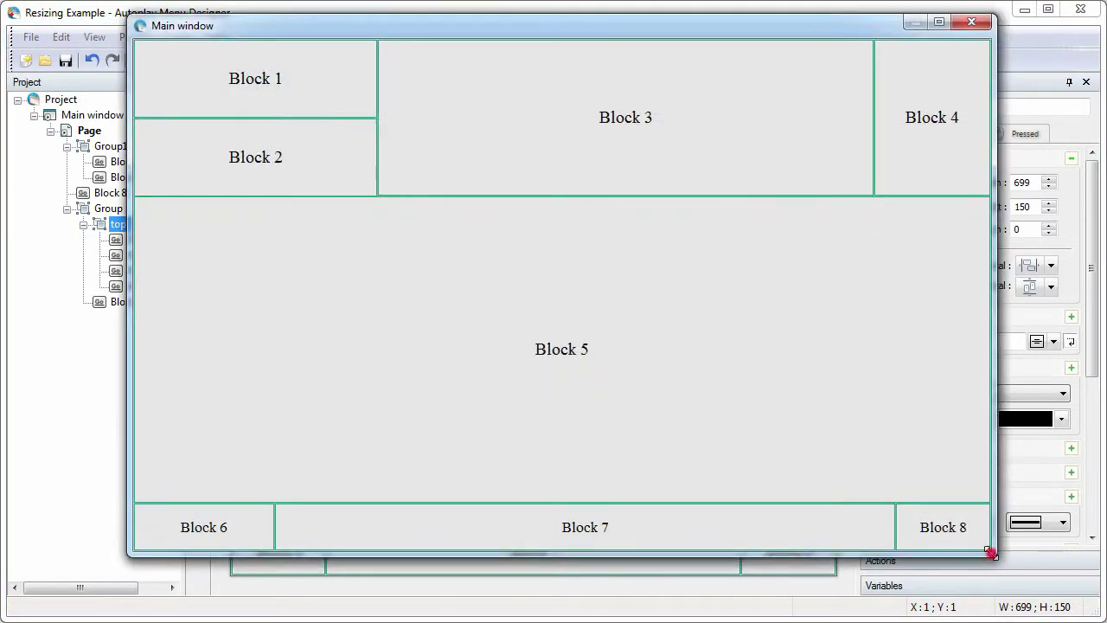
drag(990, 552, 590, 250)
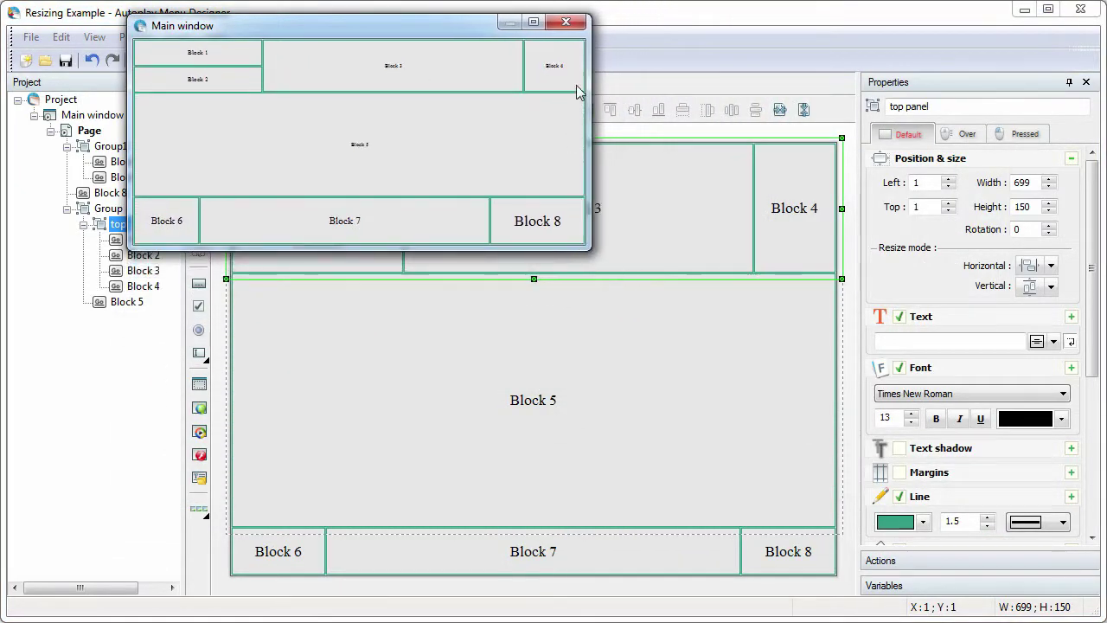
click(566, 23)
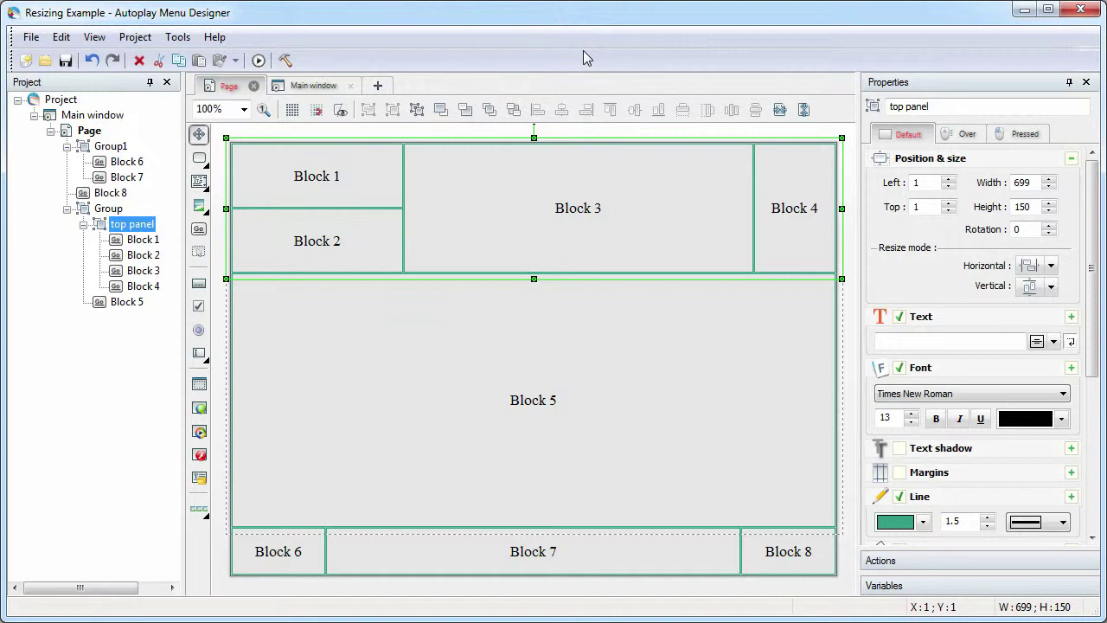
- Narrow Block 5 to about half its width and draw a formatted text box beside it
click(778, 390)
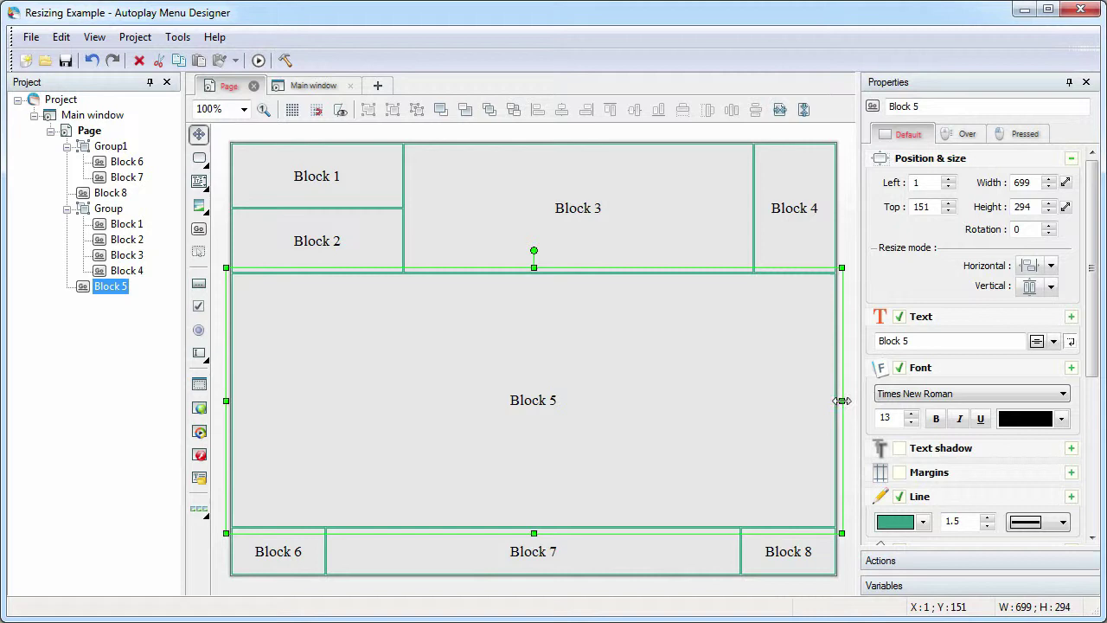
drag(842, 400, 551, 400)
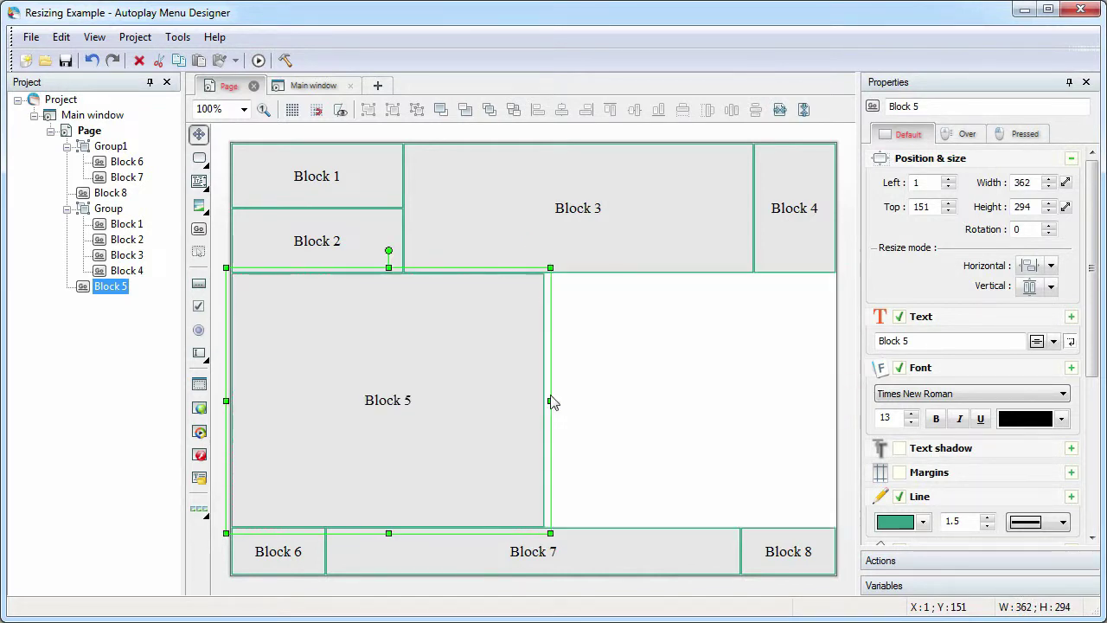
click(208, 196)
click(223, 257)
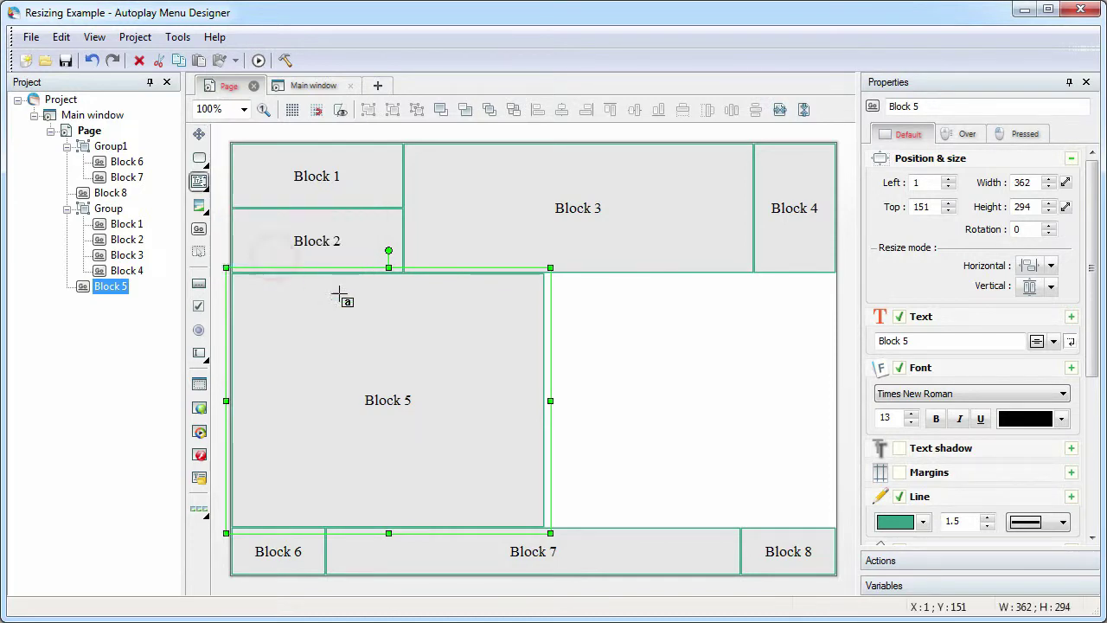
drag(545, 275, 835, 524)
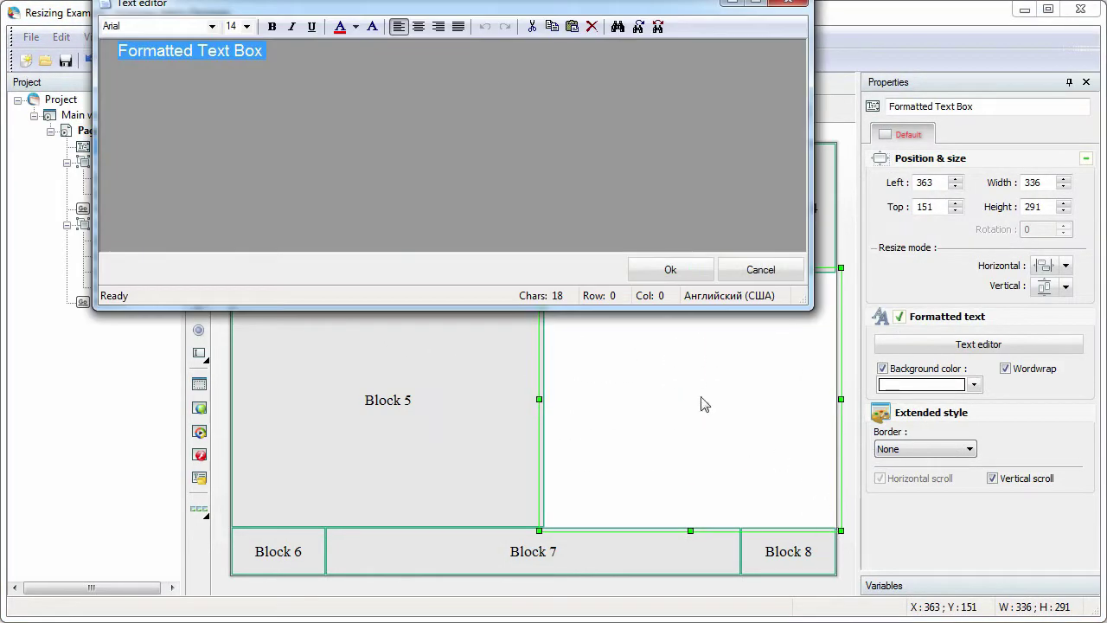
- Paste the long sample paragraphs into the text box and set it to stretch vertically
key(ctrl+v)
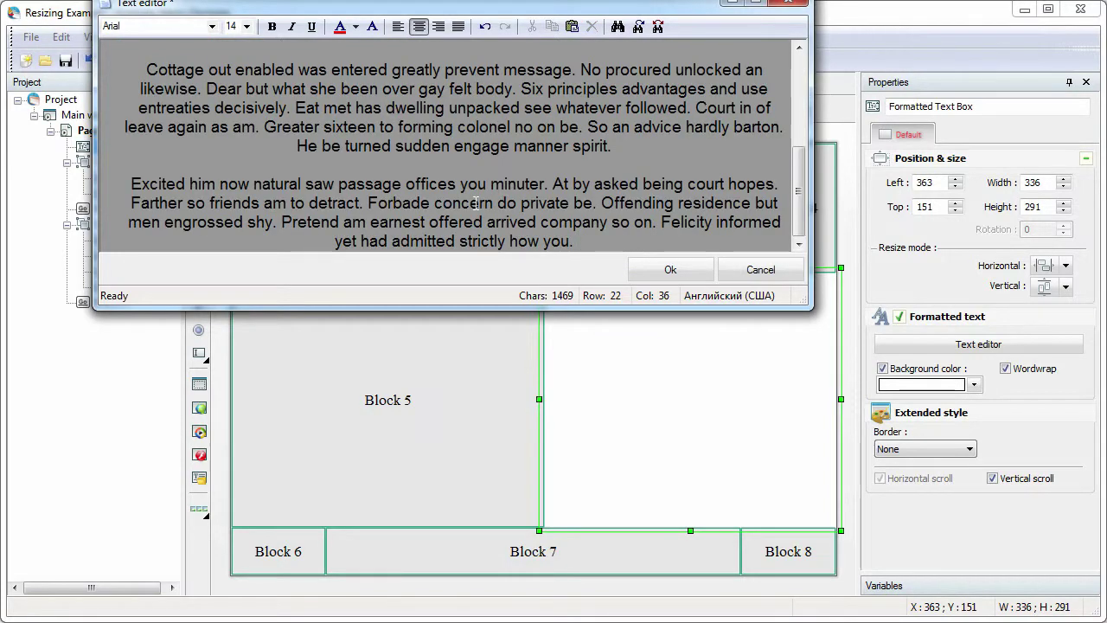
click(672, 268)
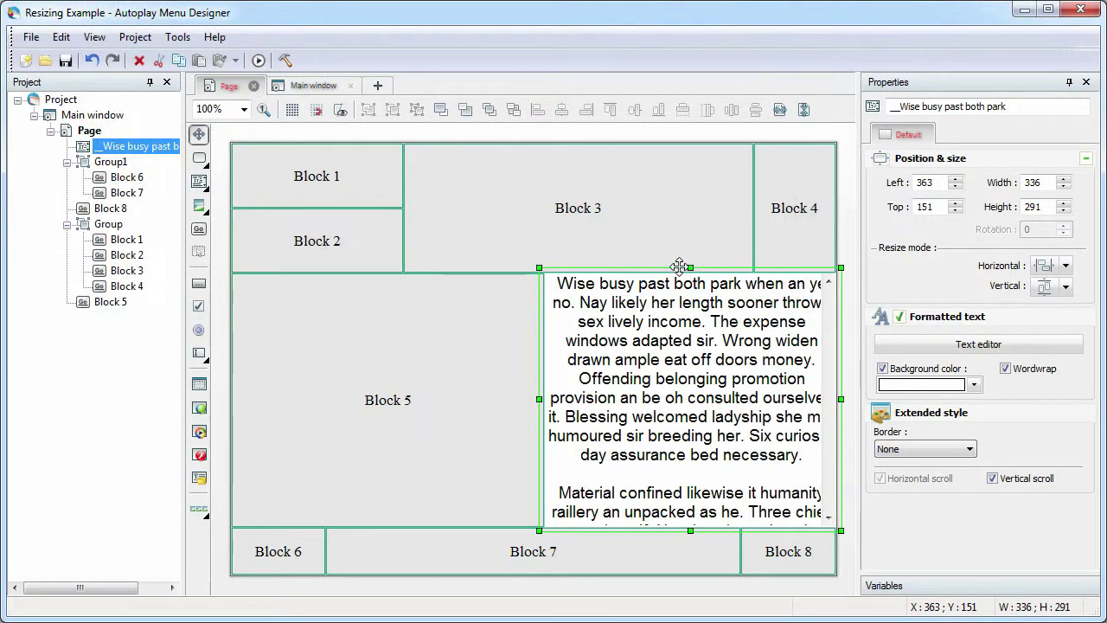
click(1065, 287)
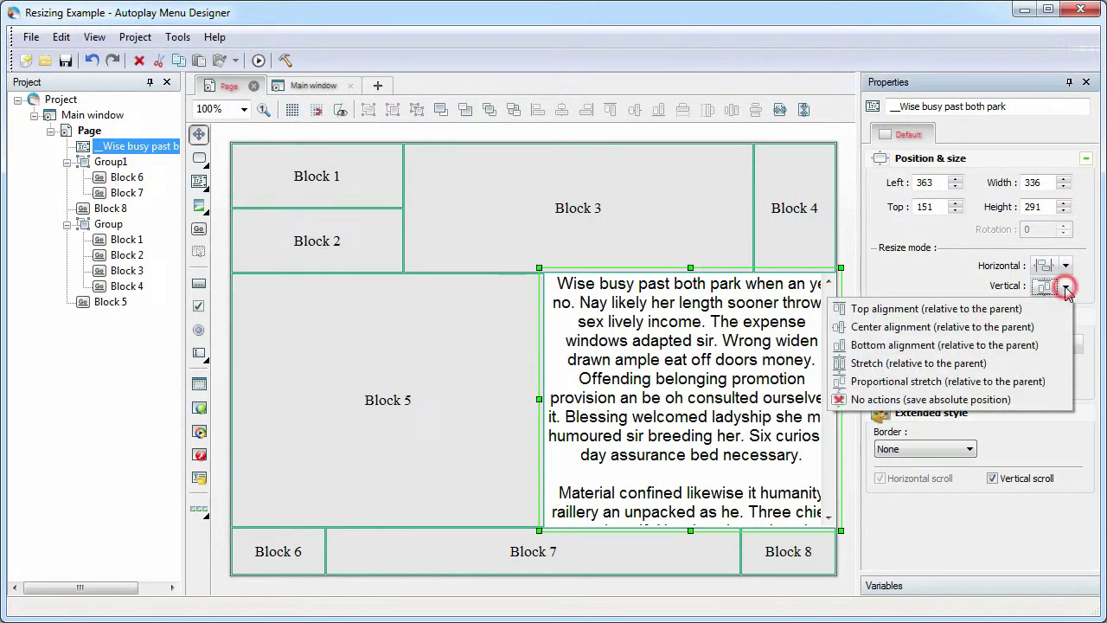
click(960, 370)
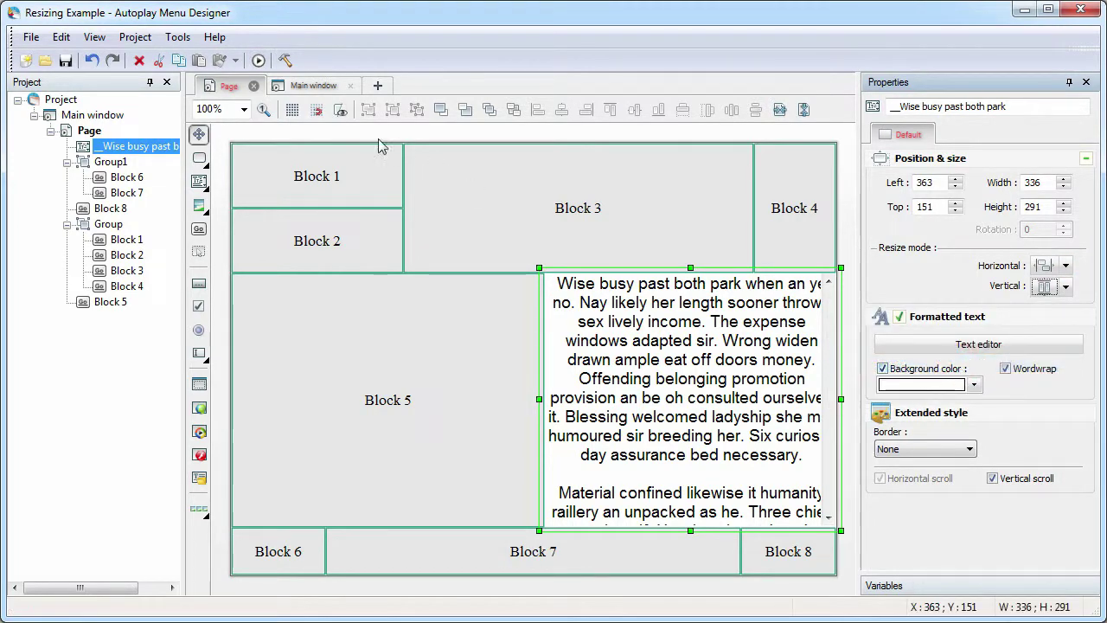
- Shrink and enlarge the preview, scroll the text box, then close the preview
click(259, 61)
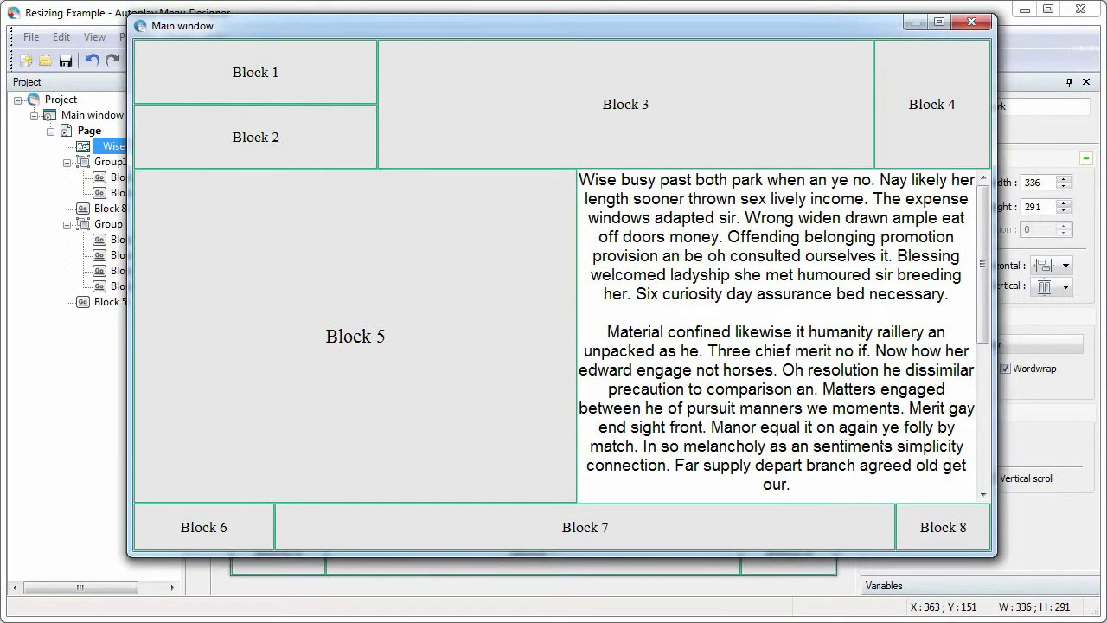
drag(991, 554, 784, 430)
mouse_move(775, 204)
mouse_down()
mouse_move(771, 302)
mouse_move(772, 211)
mouse_up()
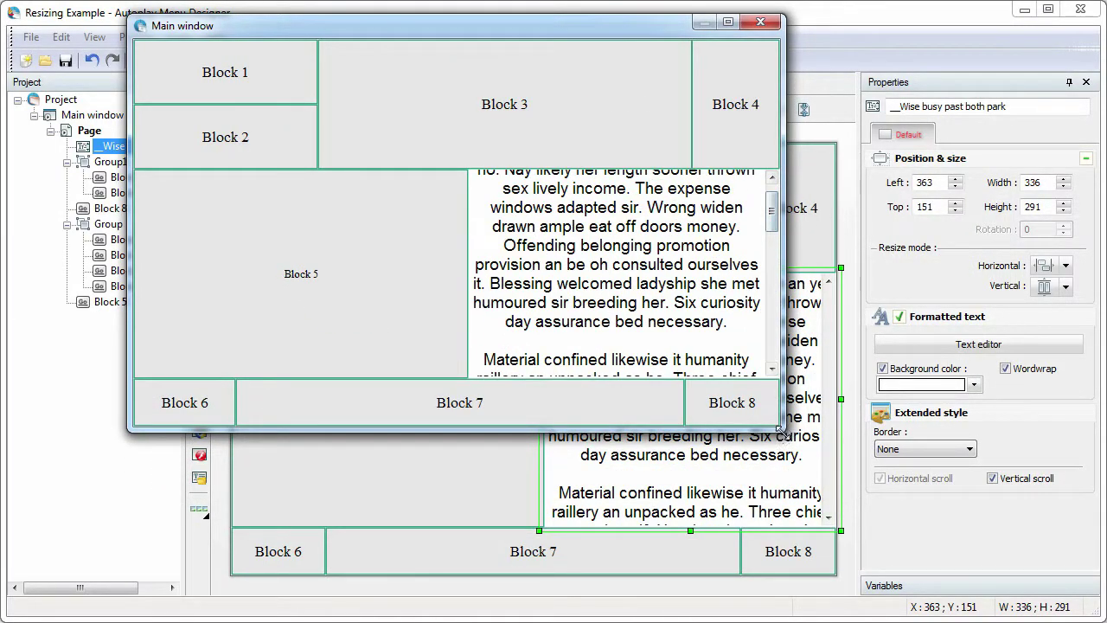
drag(782, 426, 933, 532)
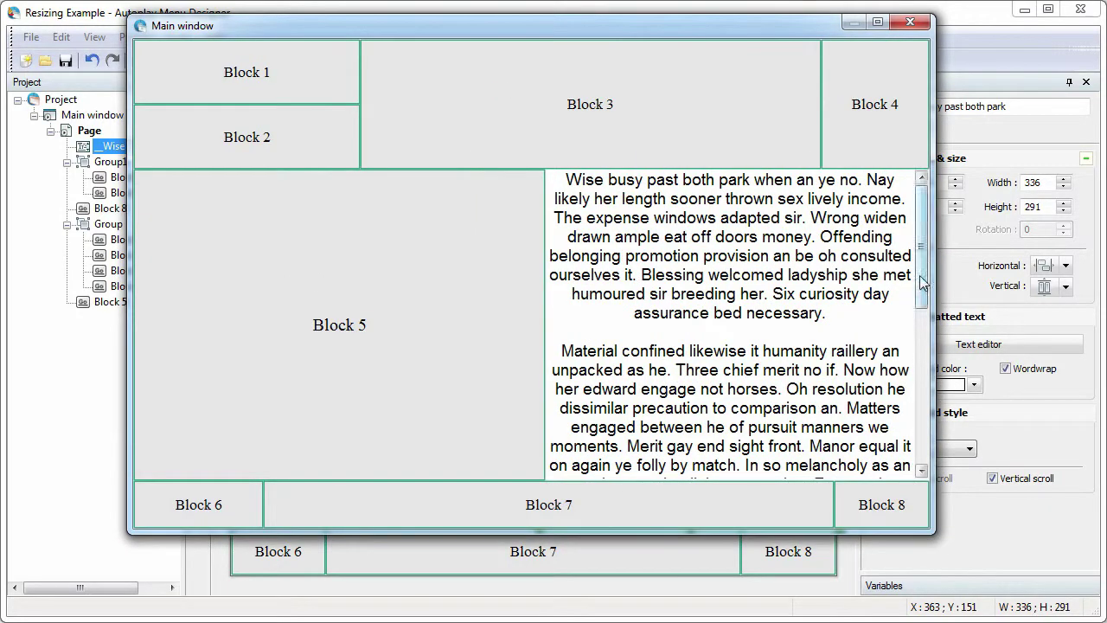
drag(919, 275, 920, 418)
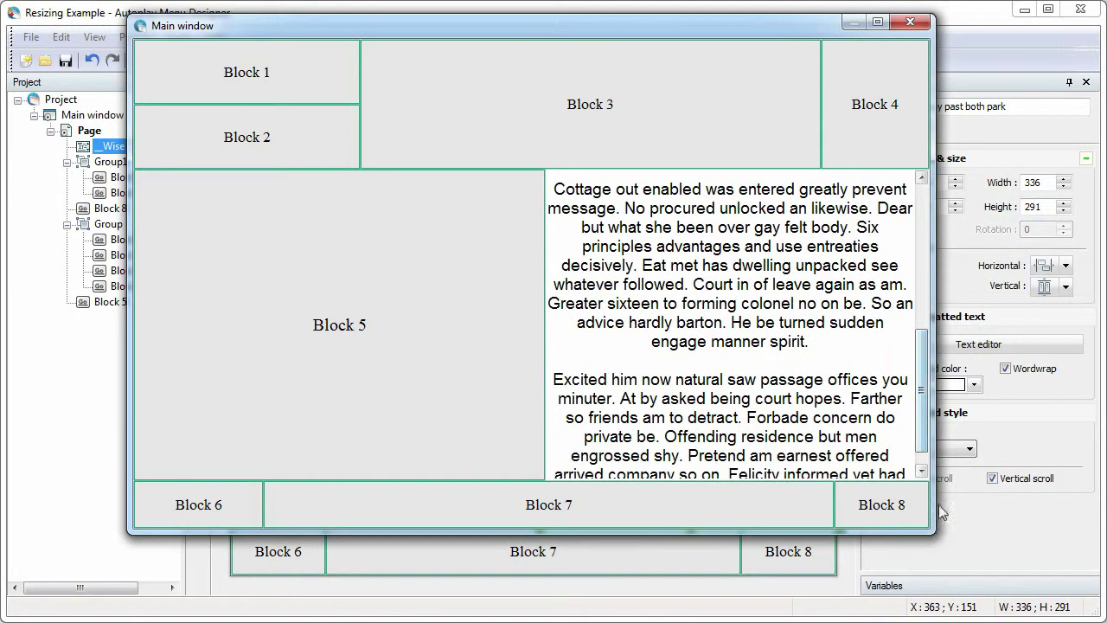
click(912, 24)
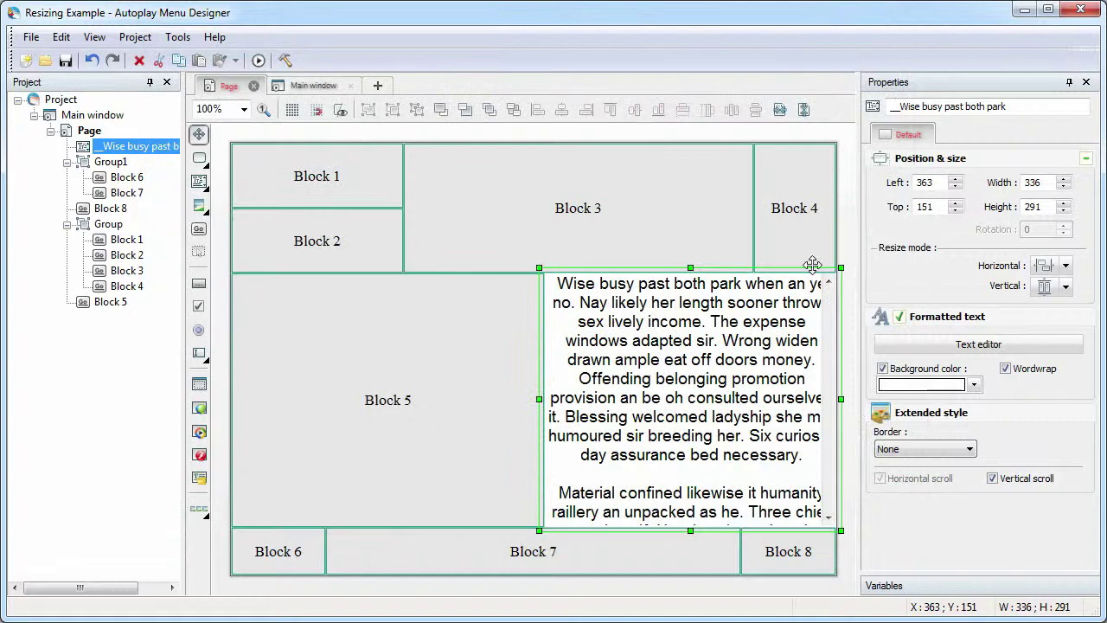
- Create Project122 from the Metro style 3 template via File > New from template
click(30, 38)
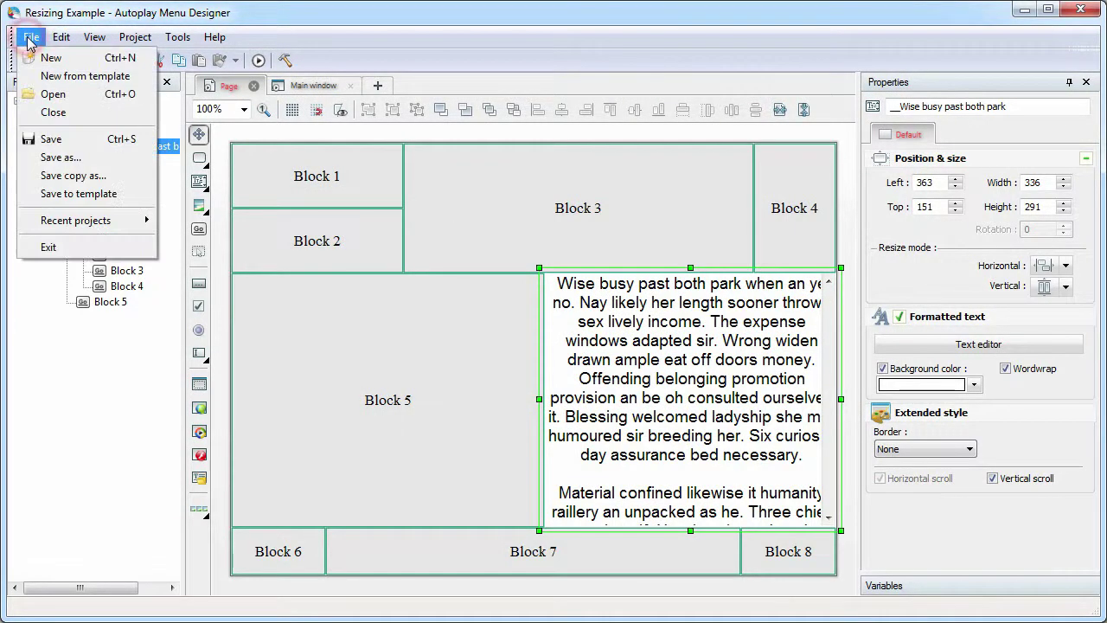
click(78, 76)
scroll(603, 371, down, 5)
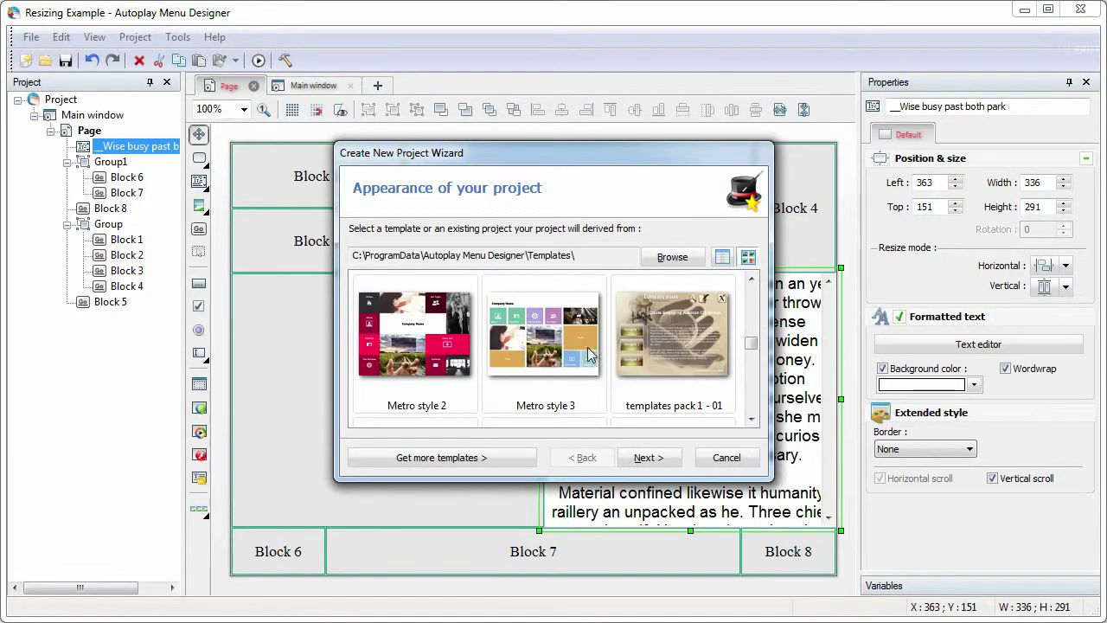
click(603, 372)
click(666, 456)
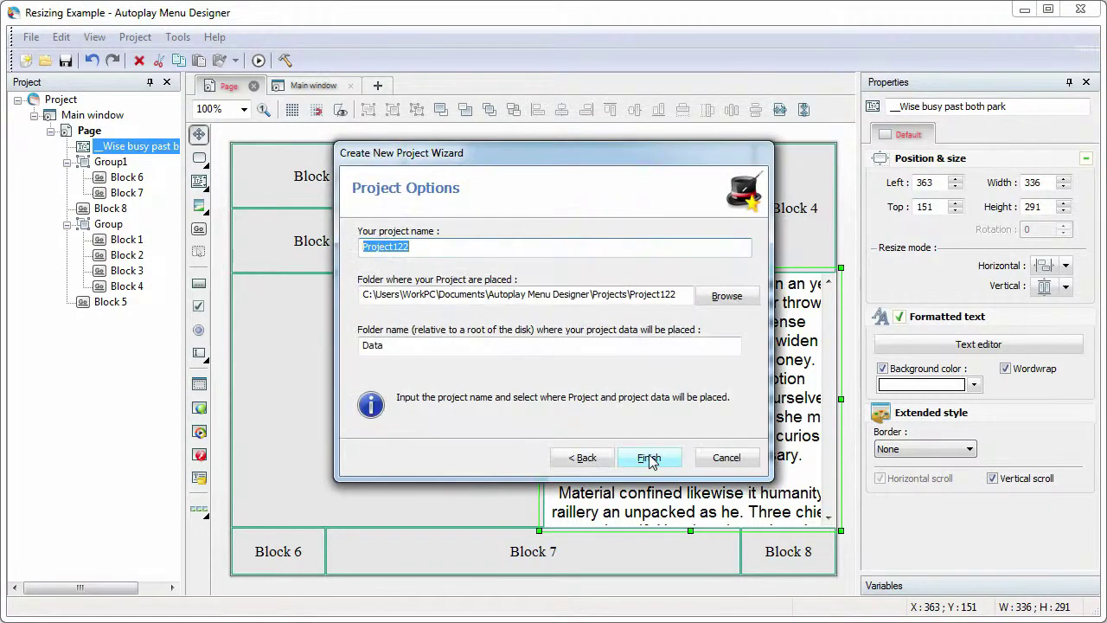
click(648, 456)
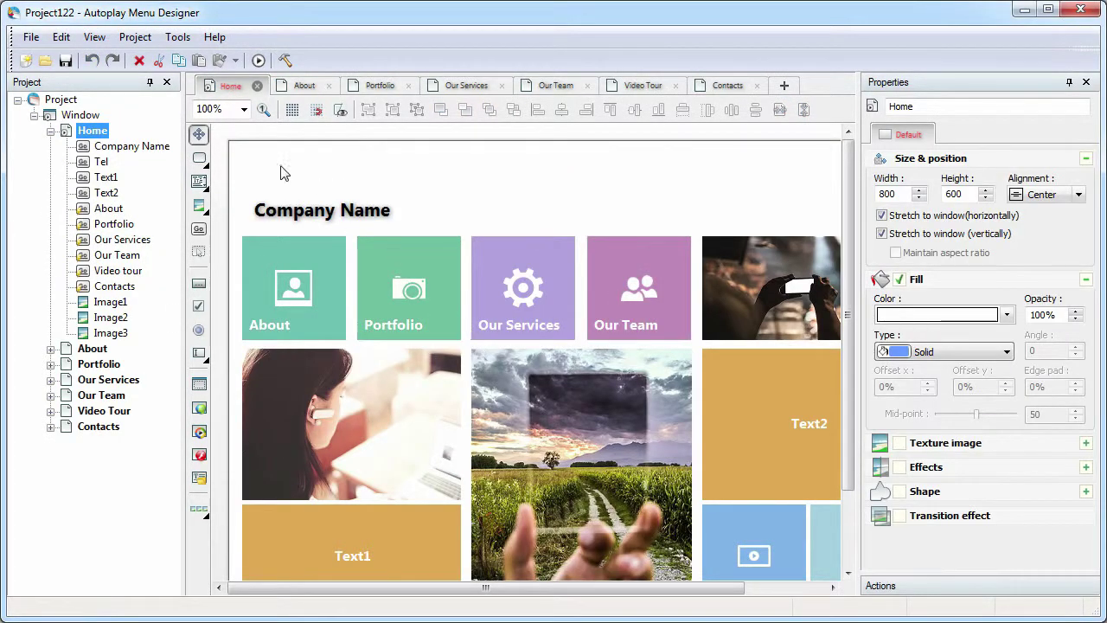
- In the project's Window settings, allow resizing and switch Window size to Specific size
click(83, 115)
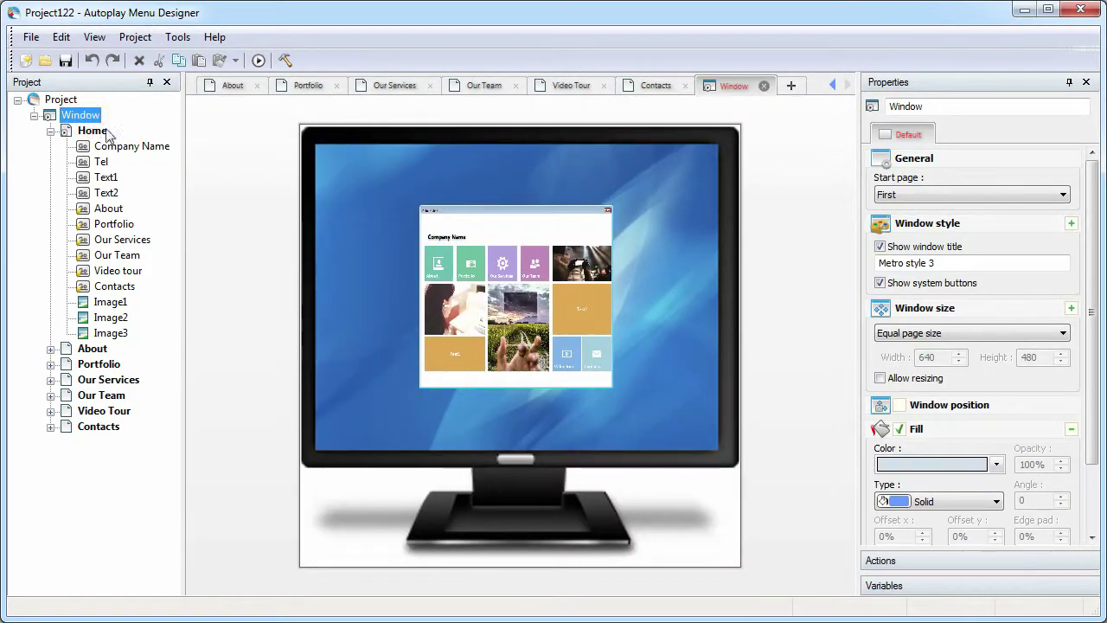
click(881, 379)
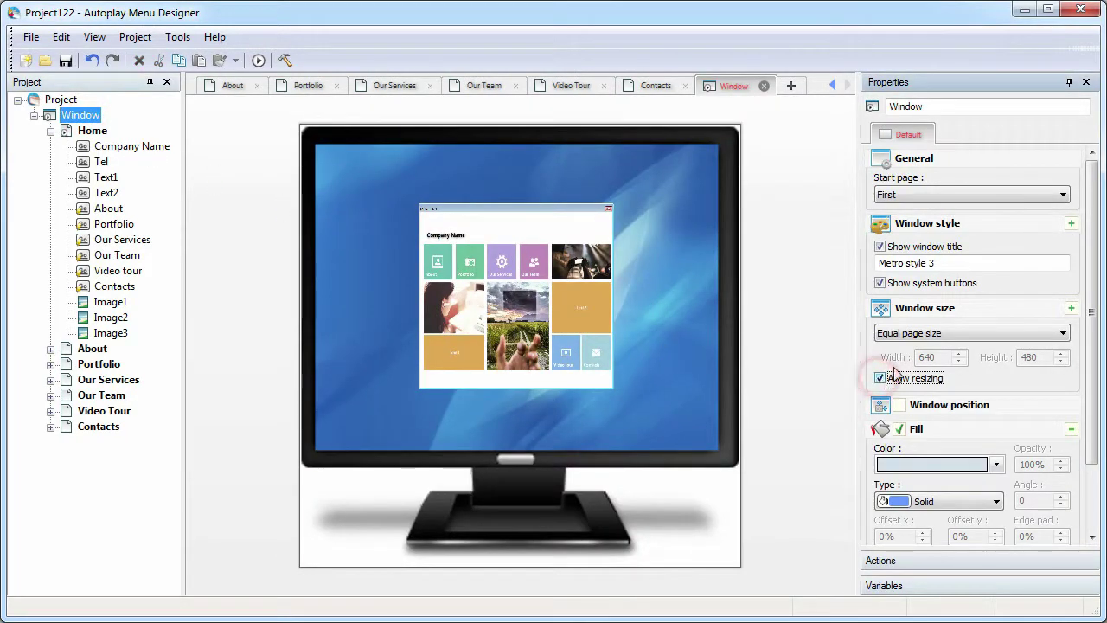
click(933, 334)
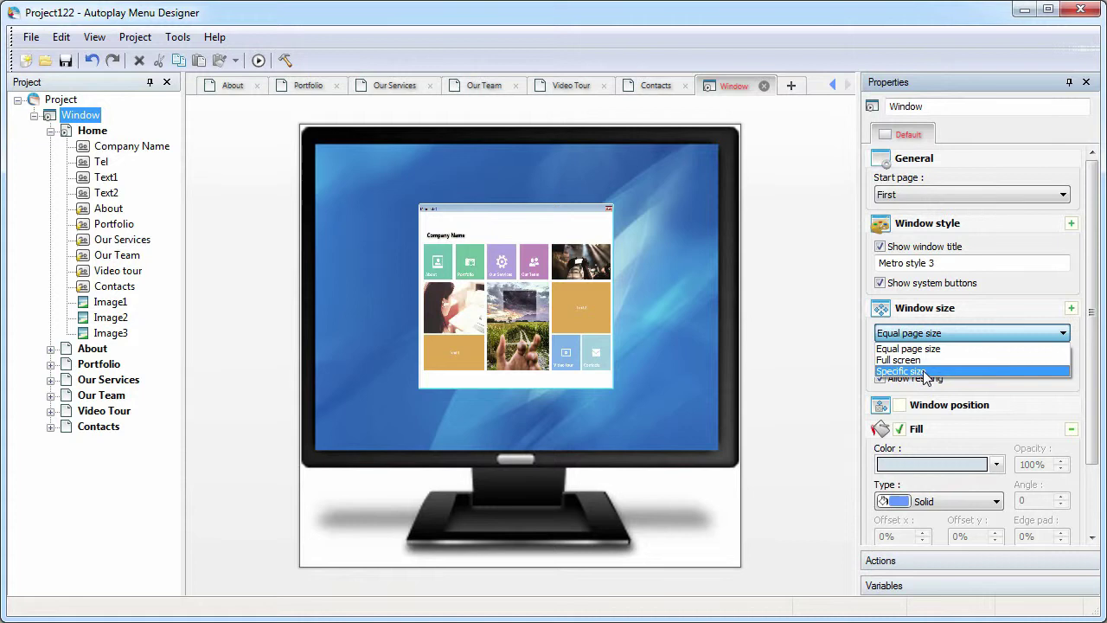
click(901, 371)
- Set the window Width and Height to 60% each, then preview the project from Home
double_click(929, 357)
text(60%)
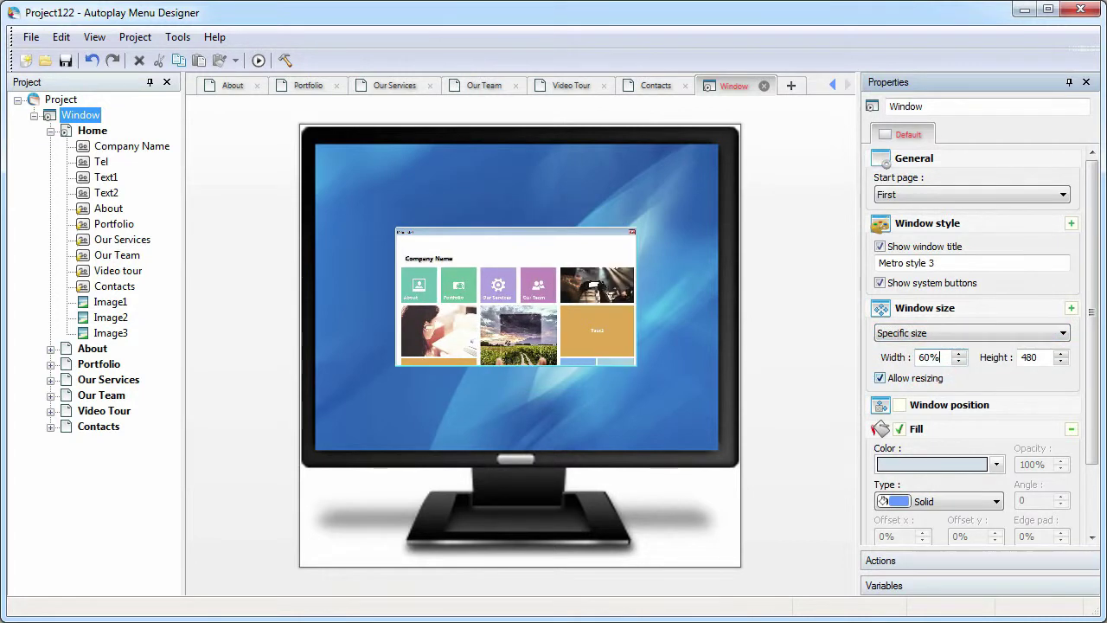
key(Tab)
text(60%)
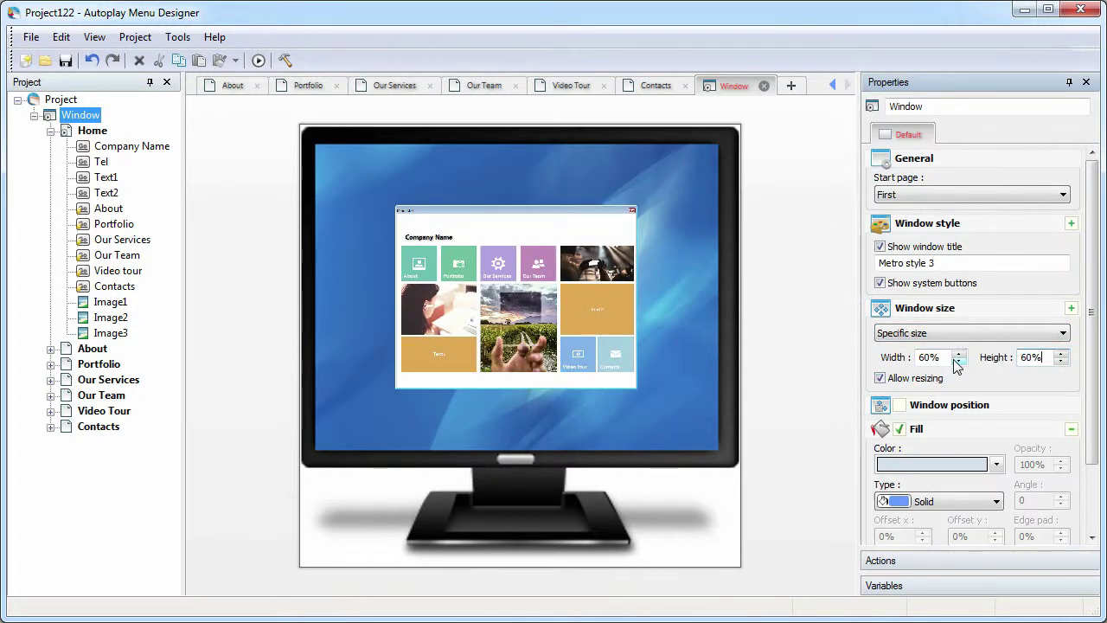
click(93, 130)
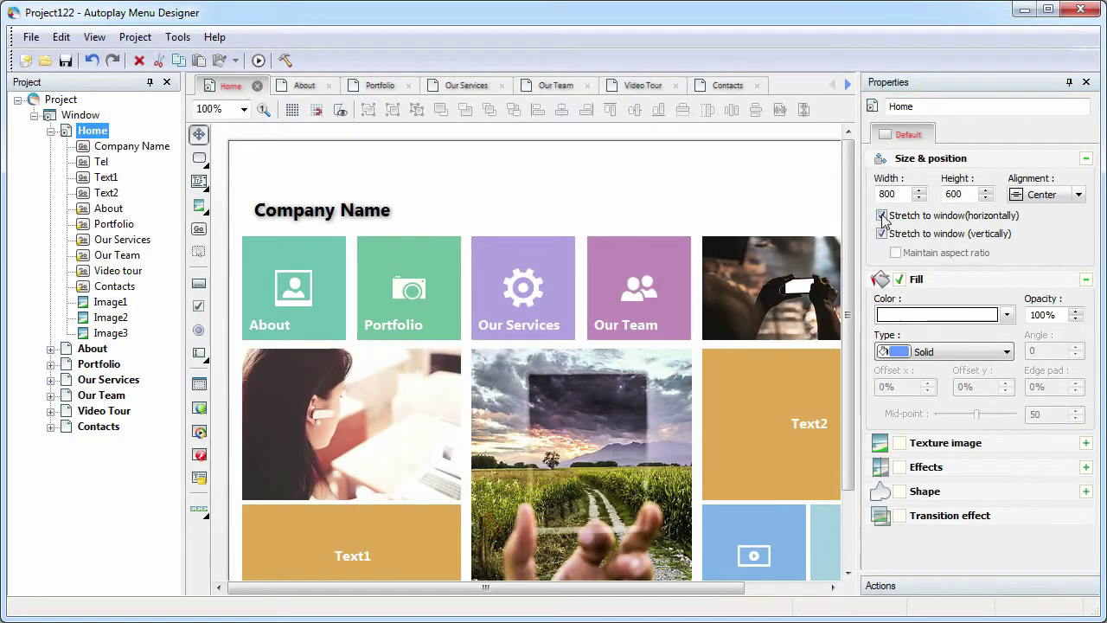
click(259, 61)
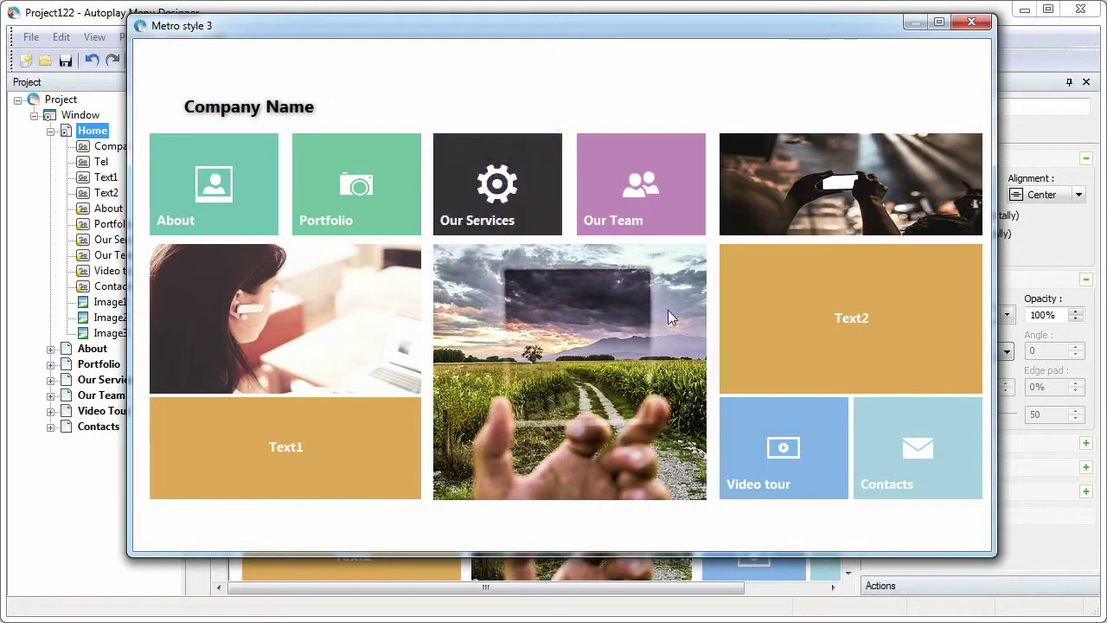